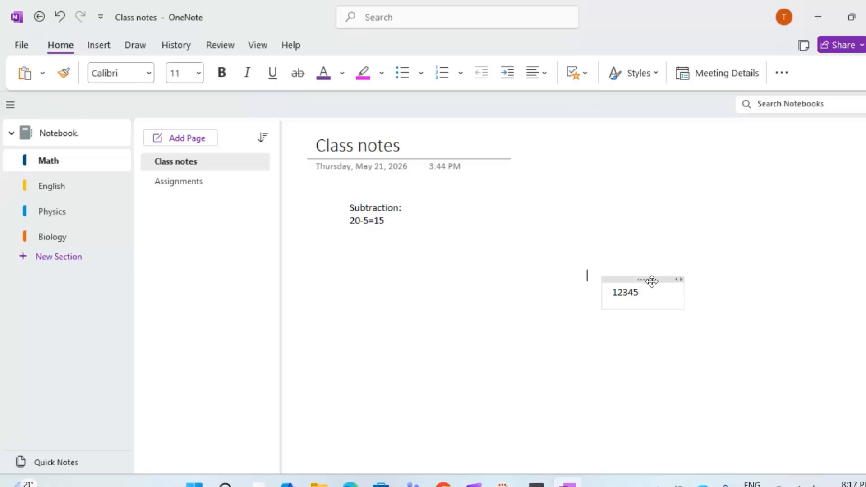
Move the 12345 note to the left part of the page and the Subtraction note to the right of it
left_click_drag(651, 281, 392, 294)
left_click_drag(365, 193, 626, 267)
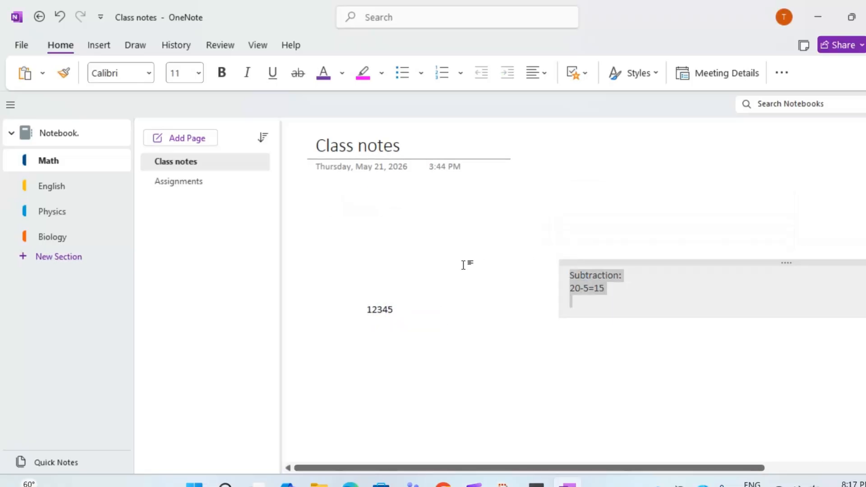
left_click(716, 233)
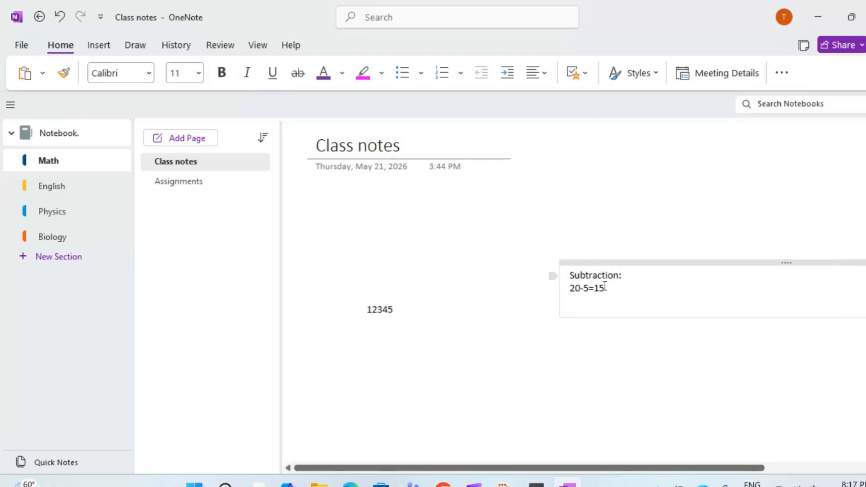
Set the two lines of the Subtraction note in Arial Black and colour them purple
left_click_drag(605, 288, 569, 273)
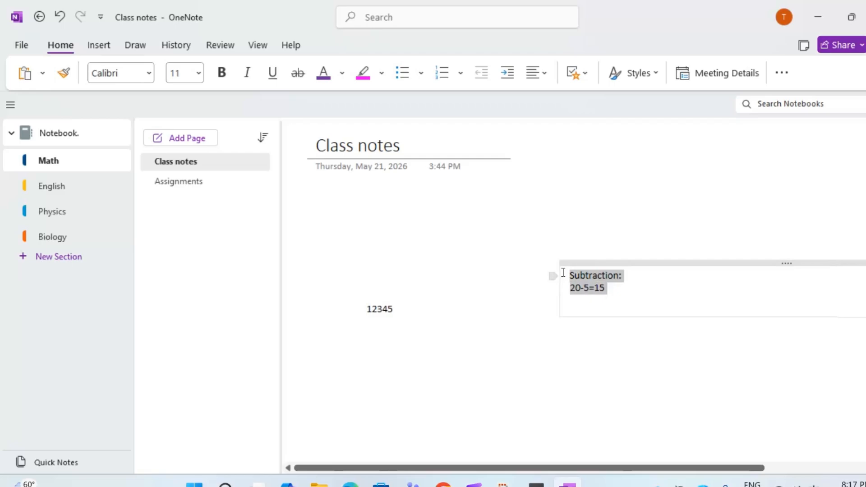
left_click(147, 73)
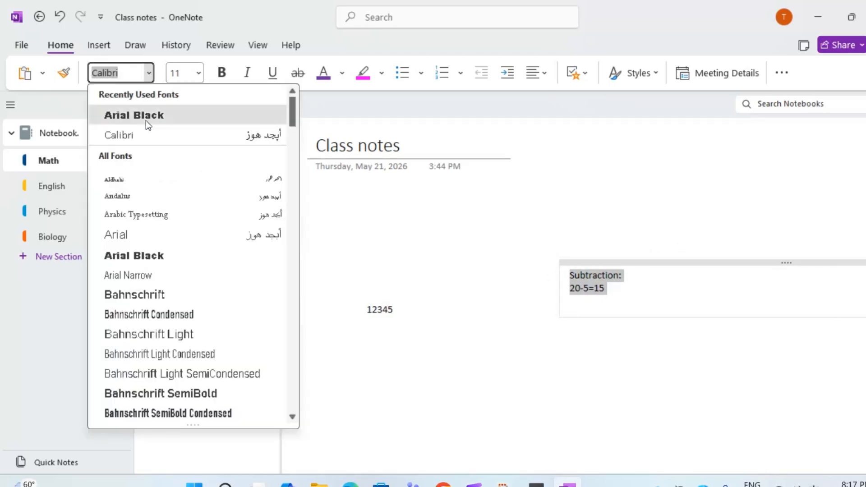
left_click(145, 120)
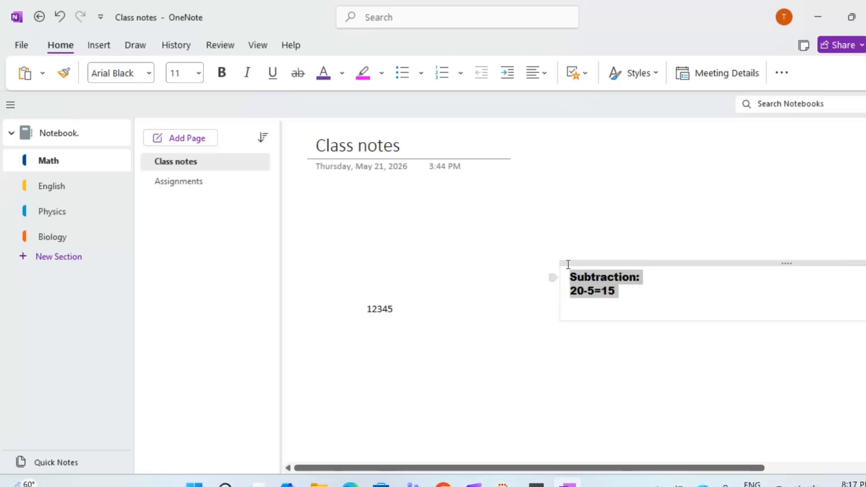
mouse_move(568, 264)
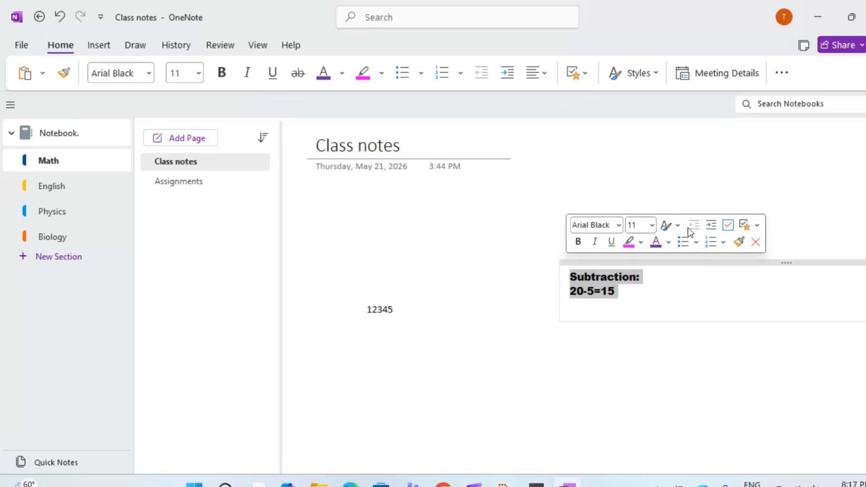
left_click(667, 241)
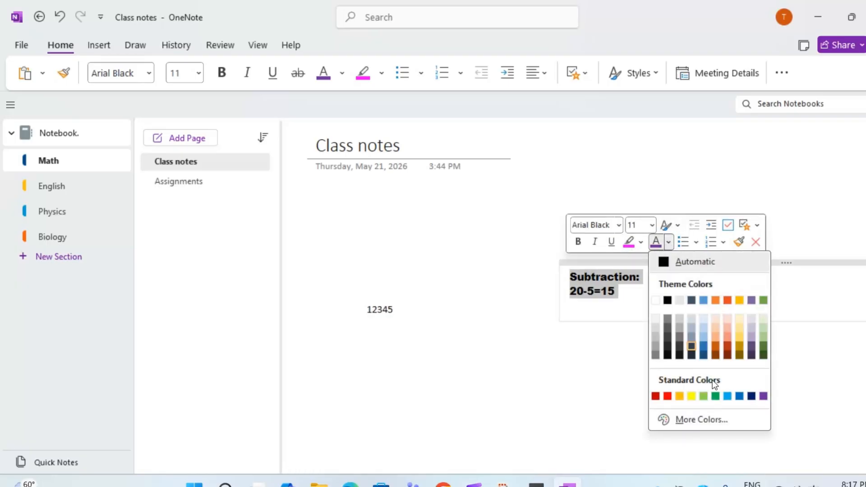
left_click(761, 400)
Make the two lines of the Subtraction note bold, italic and underlined
left_click(582, 242)
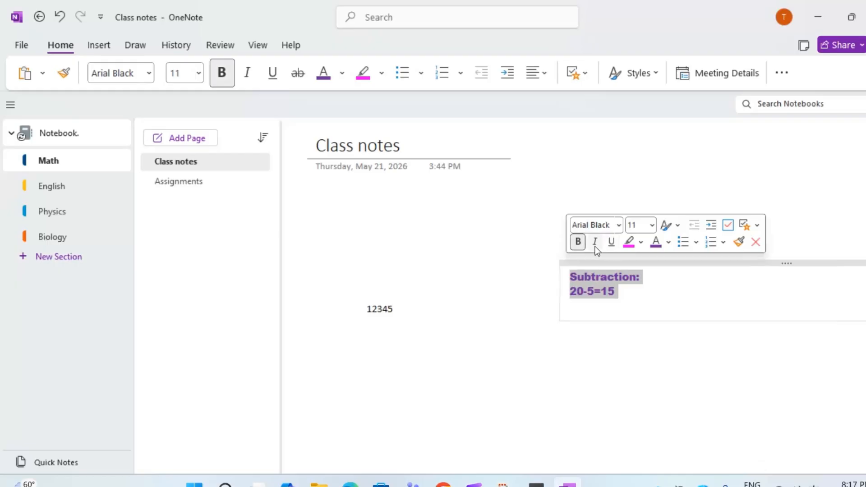
left_click(594, 246)
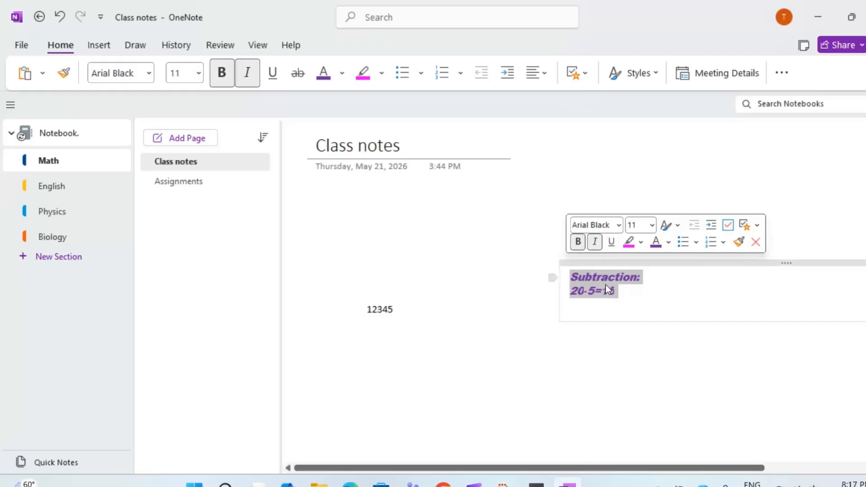
left_click(613, 244)
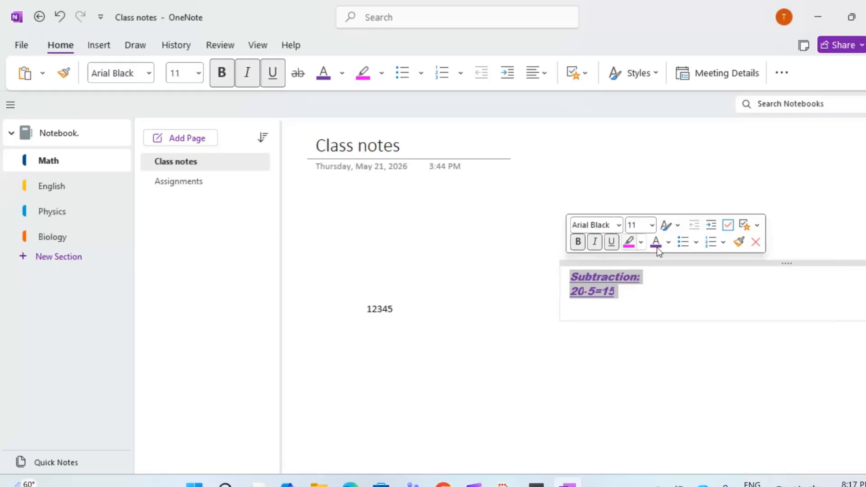
left_click(682, 286)
Add 11 as a bulleted line below 20-5=15, followed by new lines in the same list
left_click(626, 301)
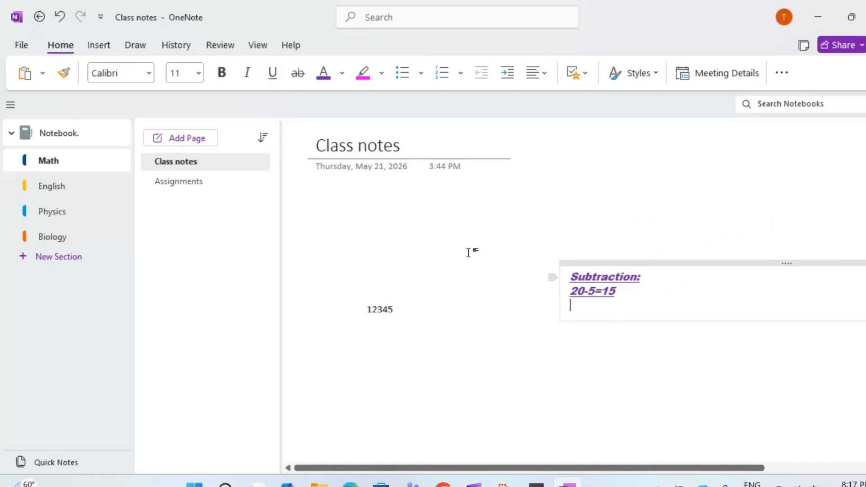
type("11")
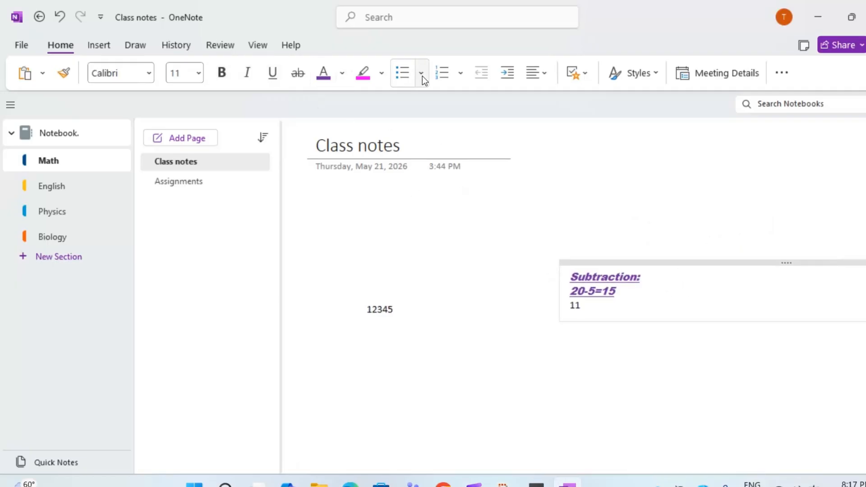
left_click(408, 77)
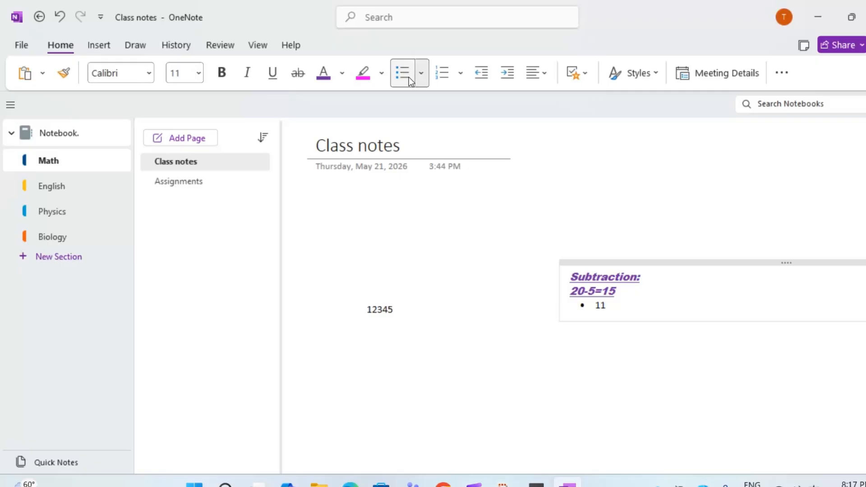
key("Return")
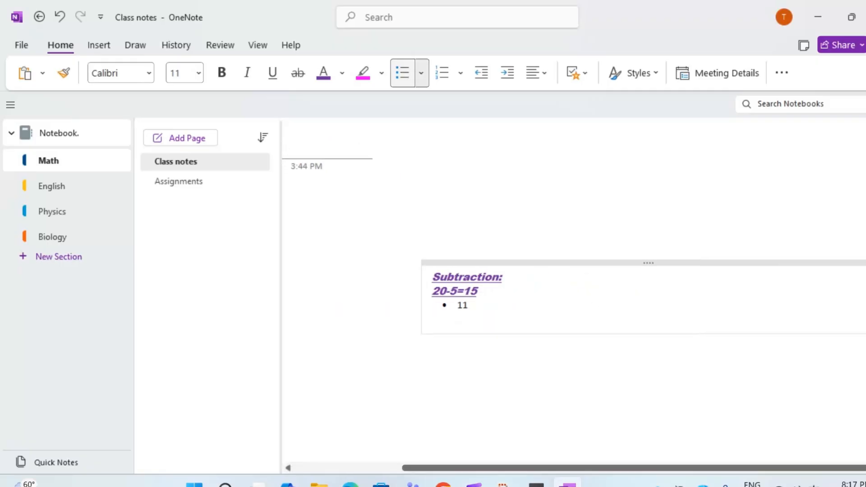
key("Return")
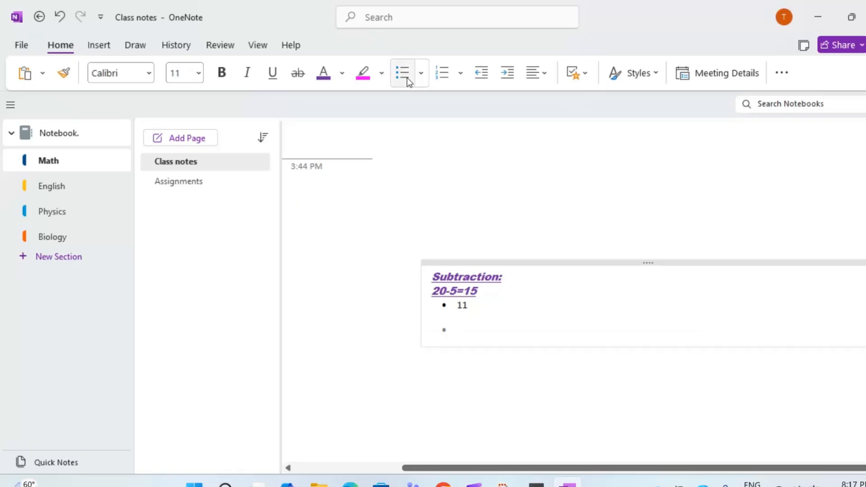
On the English section's Assignments page, create a To Do list with the items Reading, Grammar and project
left_click(88, 193)
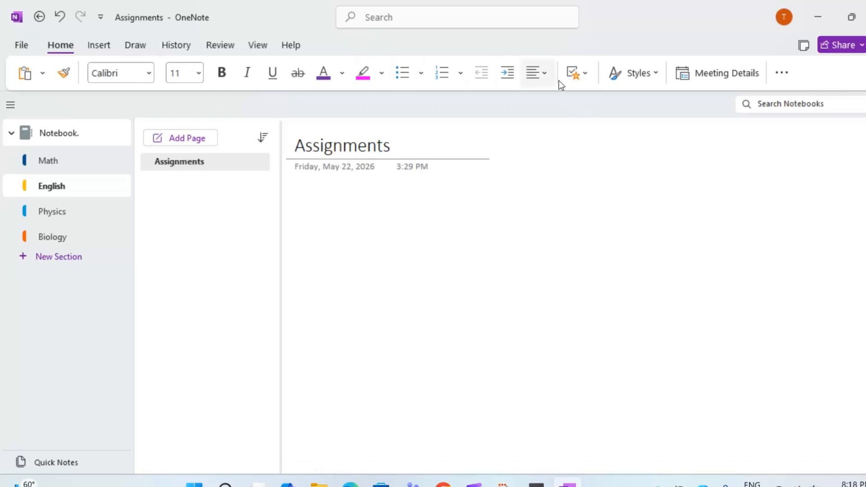
left_click(586, 78)
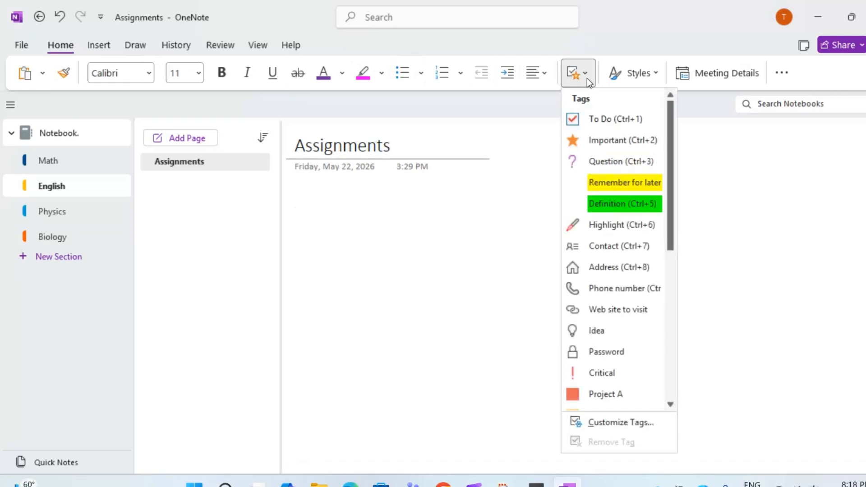
left_click(598, 125)
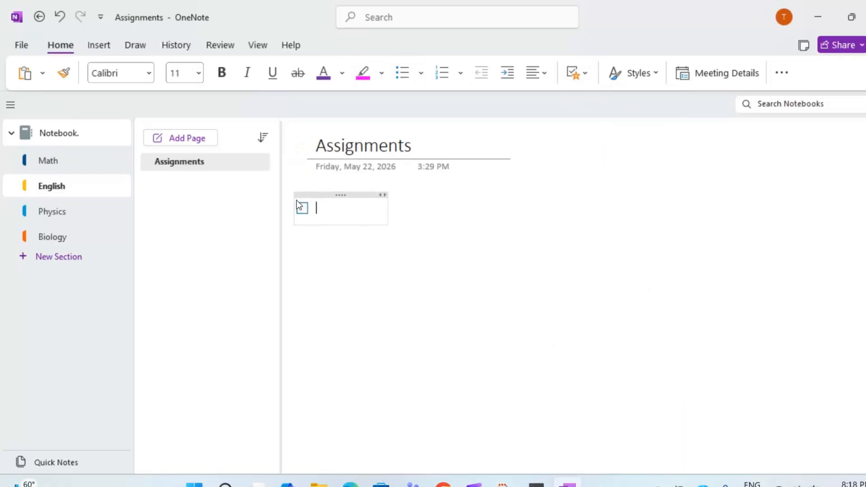
type("Reading")
key("Return")
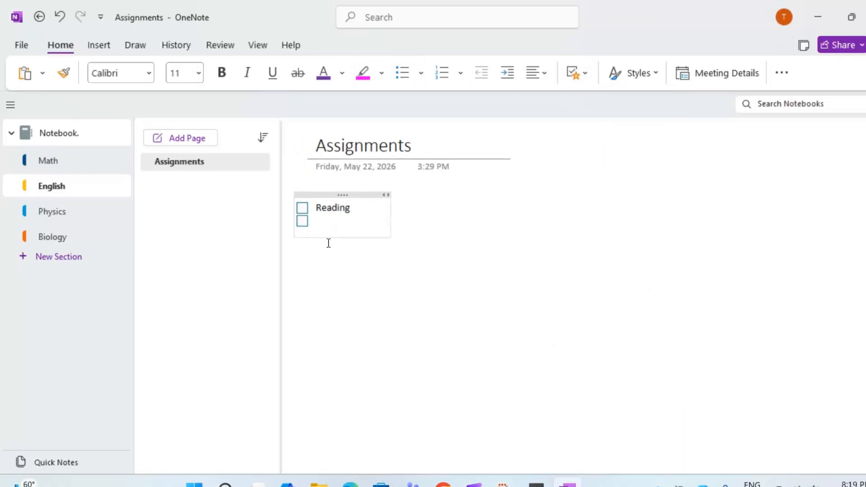
type("Grammar")
key("Return")
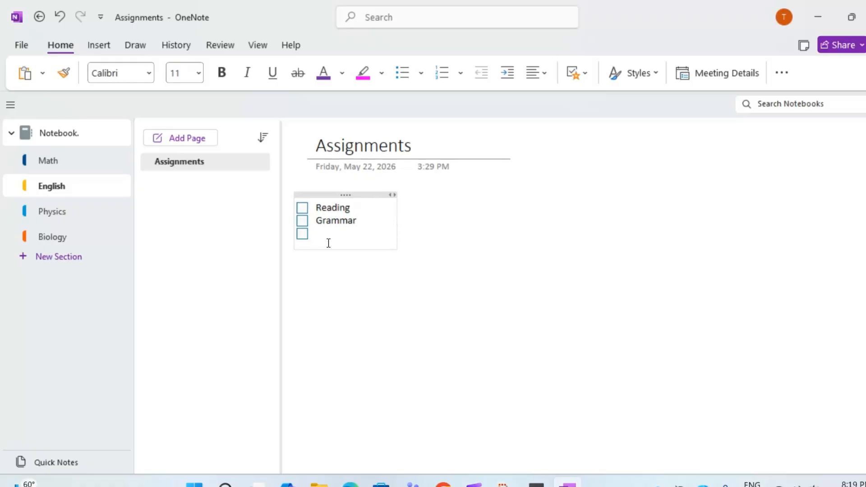
type("project")
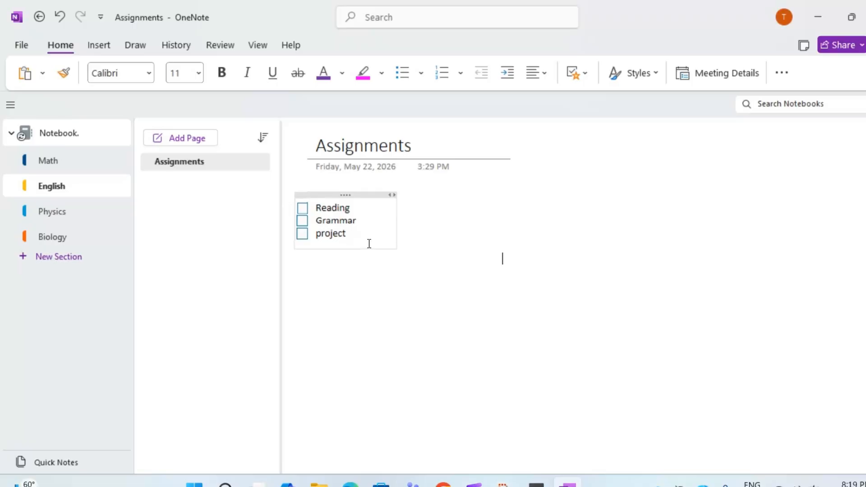
Write a separate Reading note beside the list, tag it as To Do and start another item below it
left_click(456, 219)
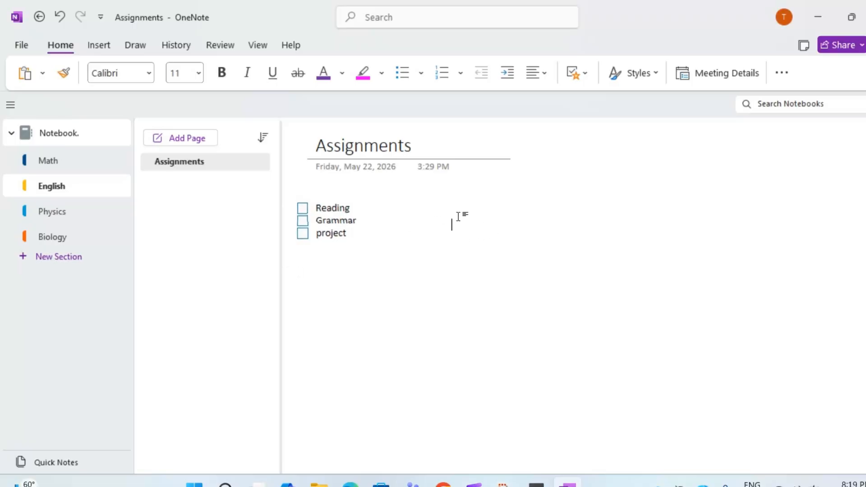
type("reading")
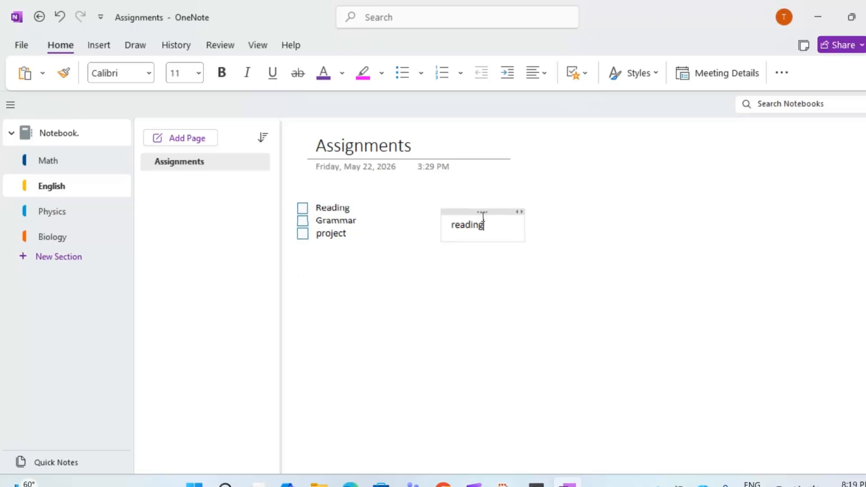
left_click_drag(484, 225, 449, 227)
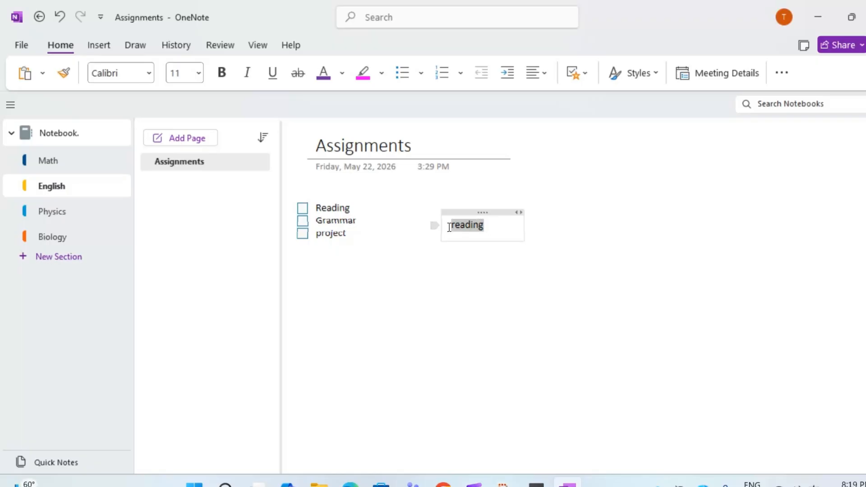
right_click(481, 228)
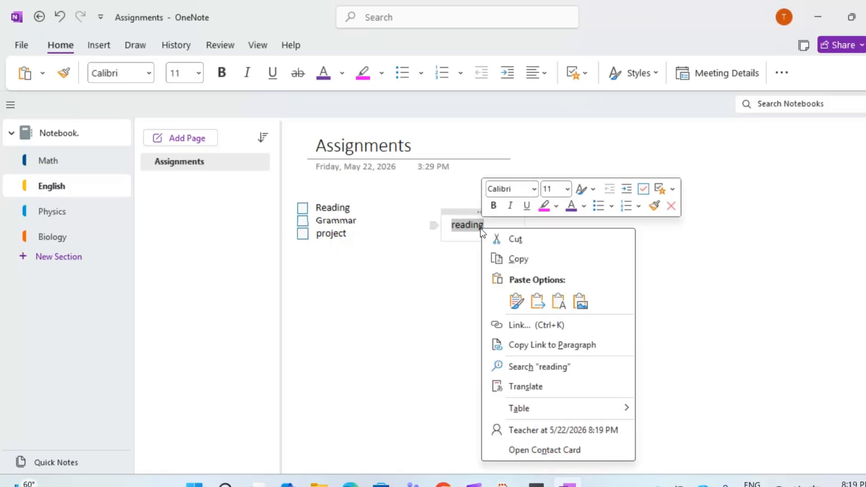
left_click(640, 191)
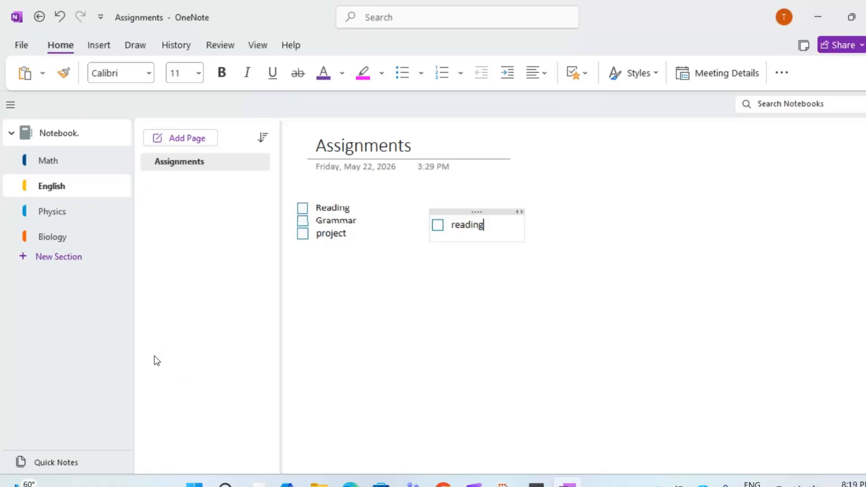
key("Return")
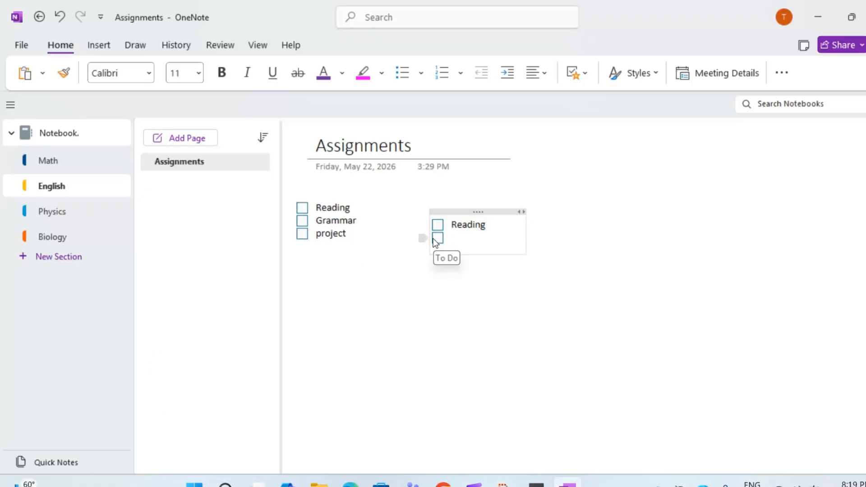
Mark the Reading item as done in both To Do lists
left_click(438, 225)
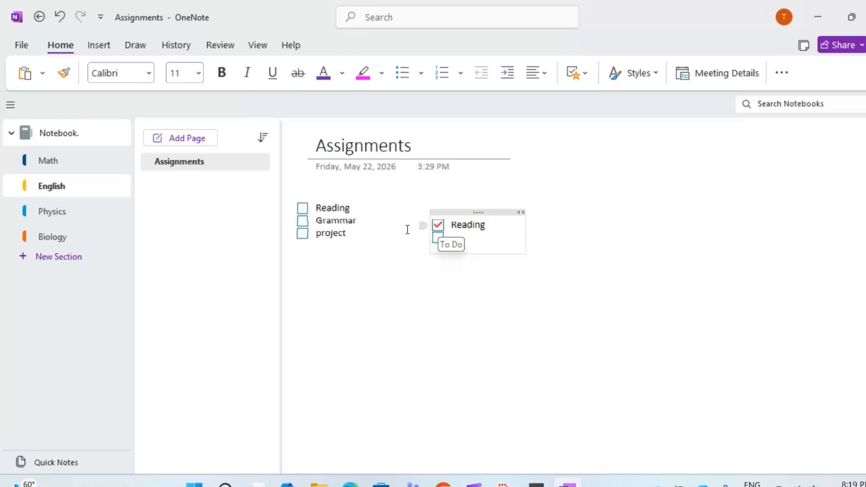
left_click(303, 208)
left_click(314, 223)
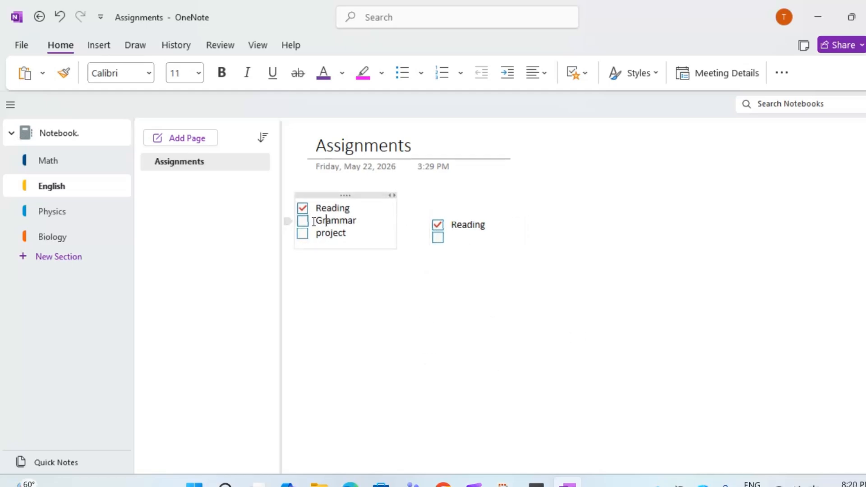
Select the Grammar item and apply the Important tag to it
left_click(314, 222)
left_click_drag(318, 221, 350, 222)
left_click_drag(356, 221, 321, 220)
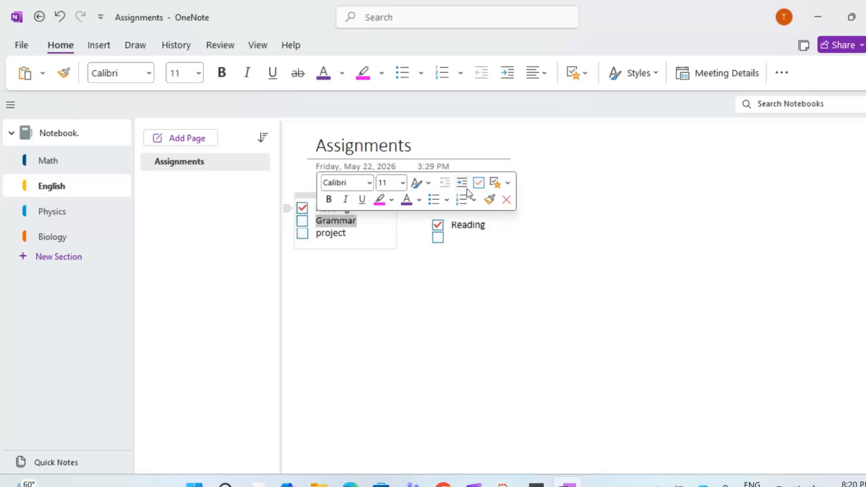
left_click(508, 184)
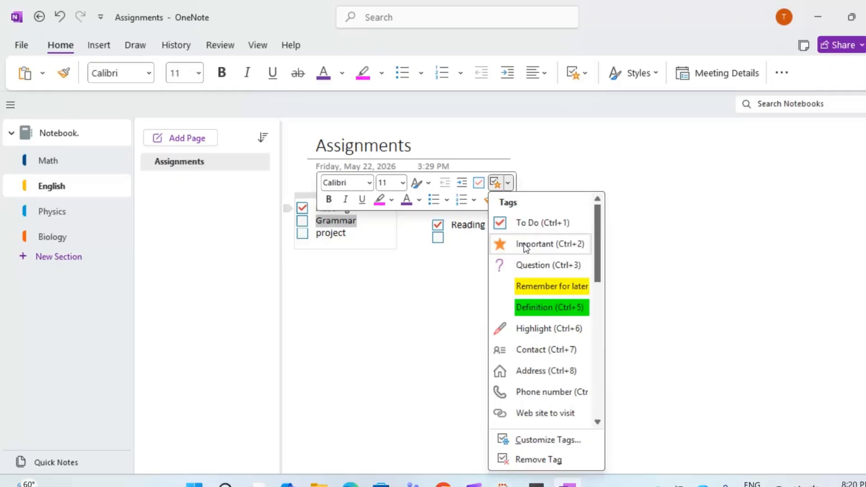
left_click(524, 243)
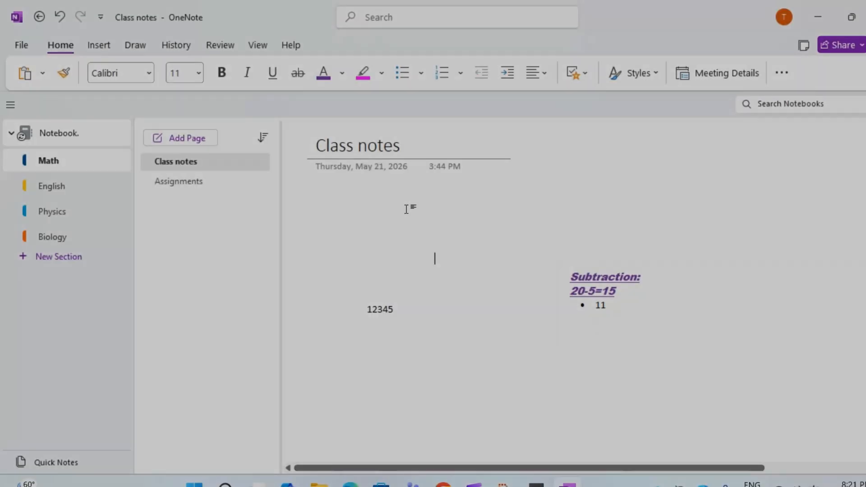
Insert a table with two columns and three rows below the 12345 note on the Math section's Class notes page
left_click(382, 368)
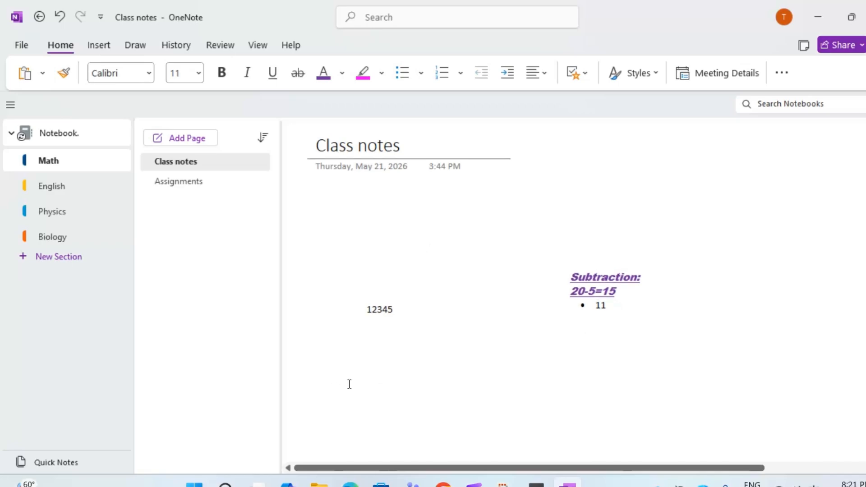
left_click(100, 53)
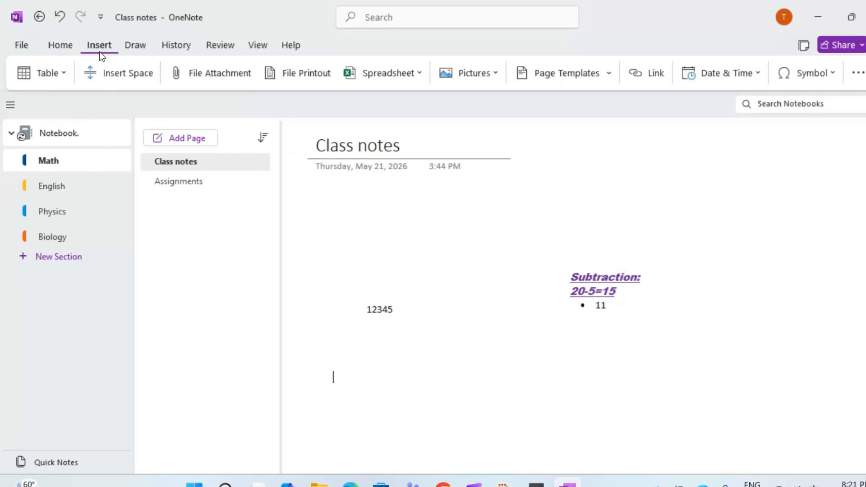
left_click(66, 72)
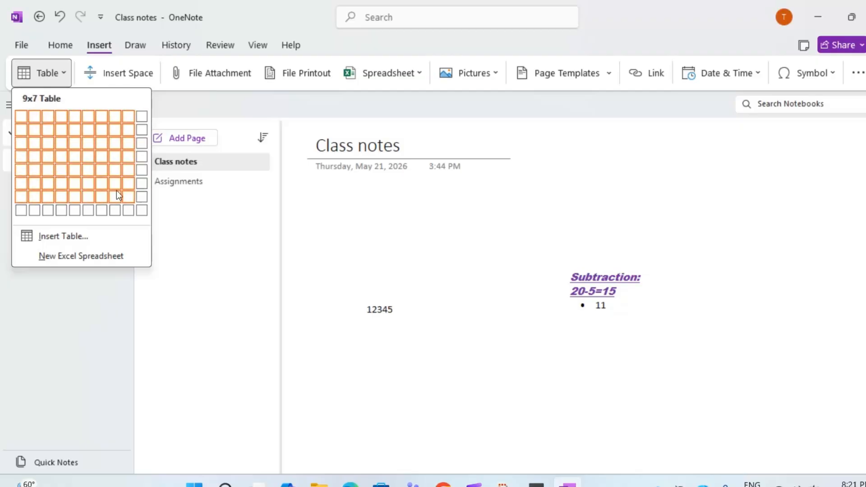
left_click(32, 145)
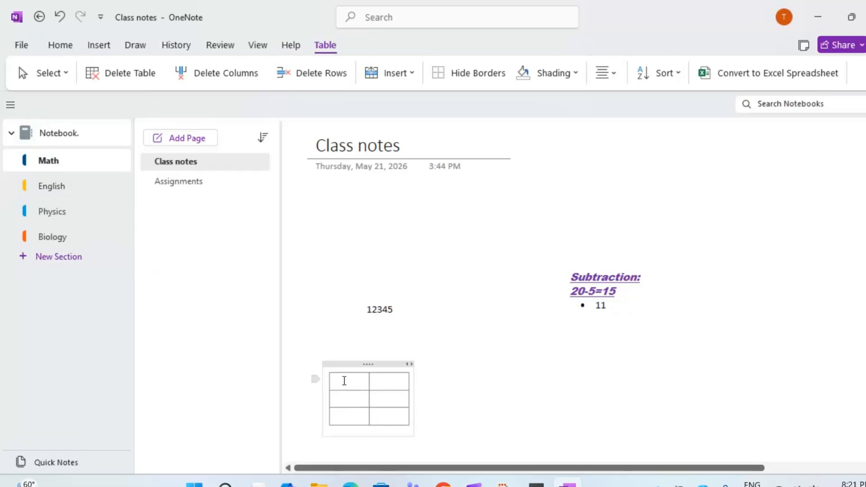
Fill the table with the headers X and Y, followed by the rows 2, -6 and 1, 3
type("x")
left_click(388, 387)
type("Y")
key("Tab")
type("2-")
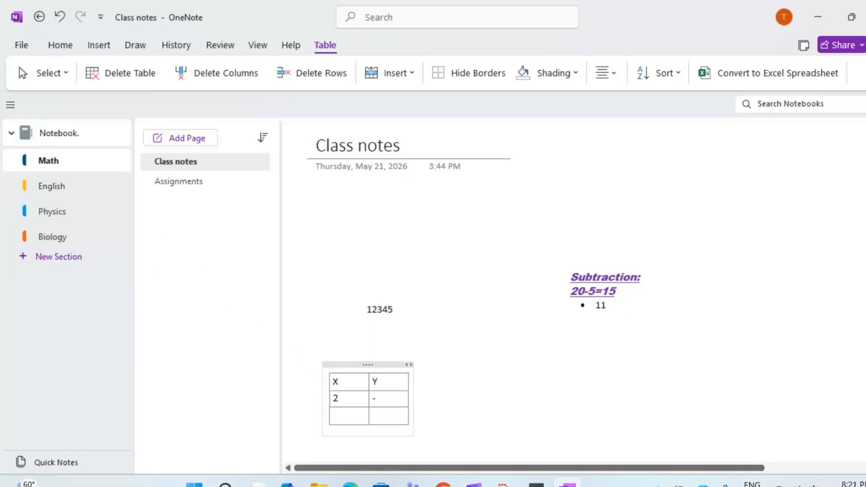
type("6")
key("Tab")
type("1")
key("Tab")
type("3")
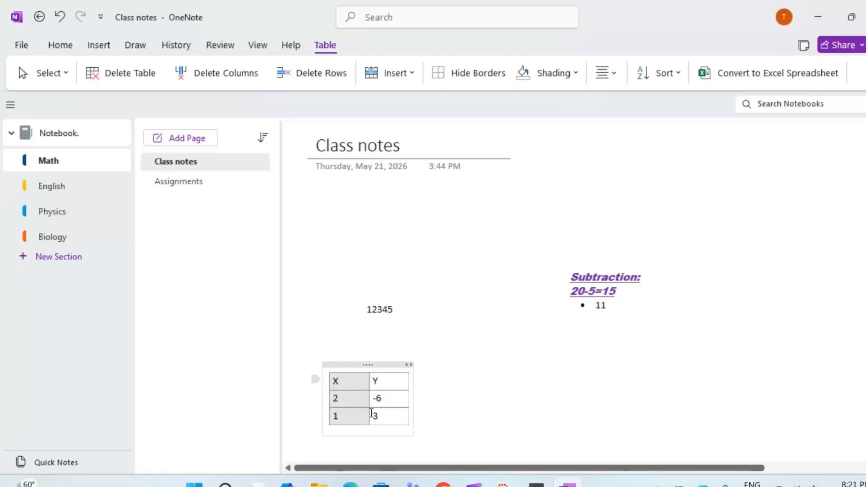
Select all cells of the X/Y table and centre-align them
key("ctrl+a")
left_click(606, 72)
left_click(618, 119)
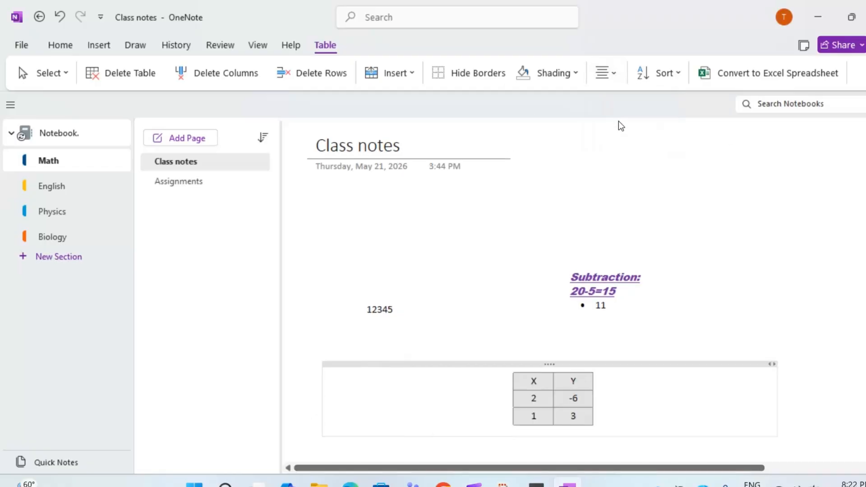
Move the table's note container up and to the left, closer beneath the 12345 note
left_click(576, 437)
left_click(579, 339)
left_click_drag(566, 365, 465, 349)
left_click(651, 375)
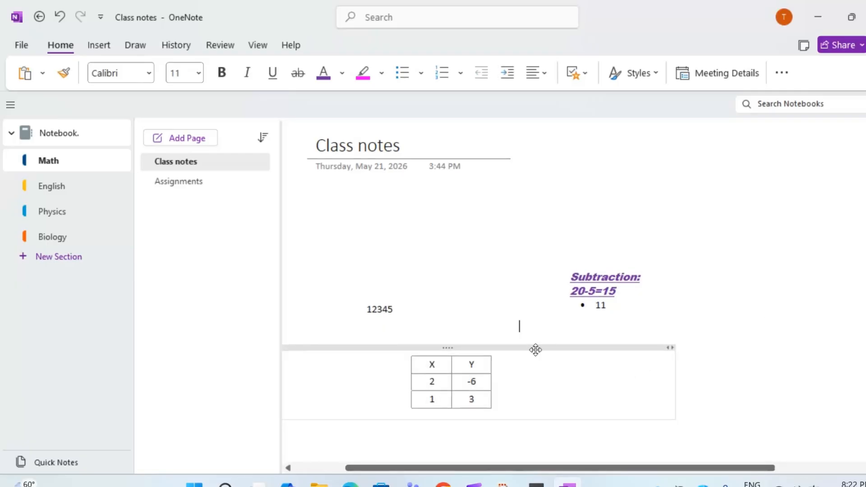
Insert the picture multiplication_table from the Pictures folder on this computer below the X/Y table
scroll(535, 348, "down", 3)
scroll(369, 236, "down", 3)
left_click(313, 220)
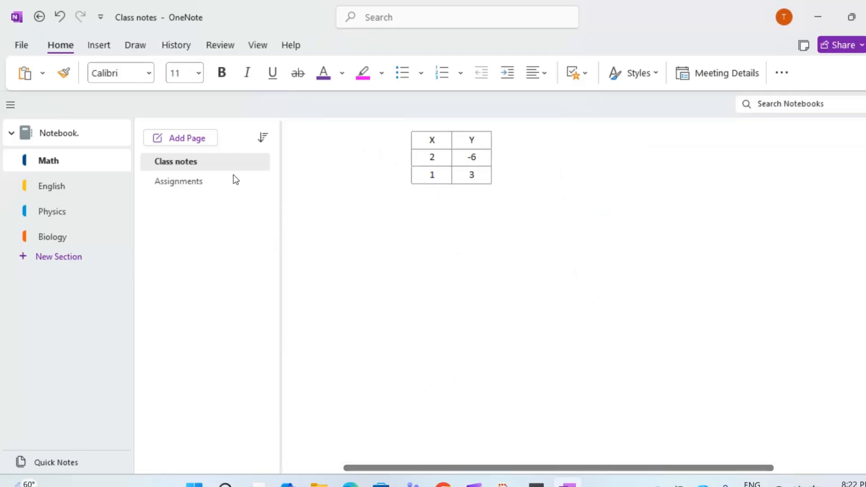
left_click(96, 51)
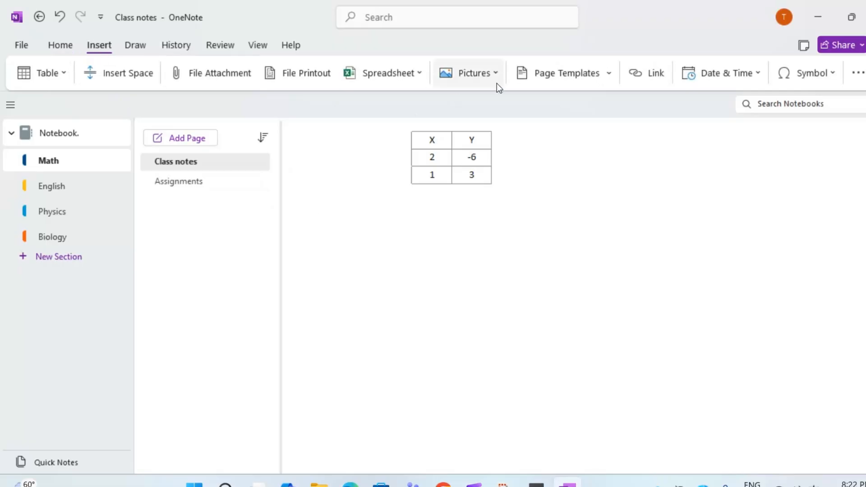
left_click(486, 69)
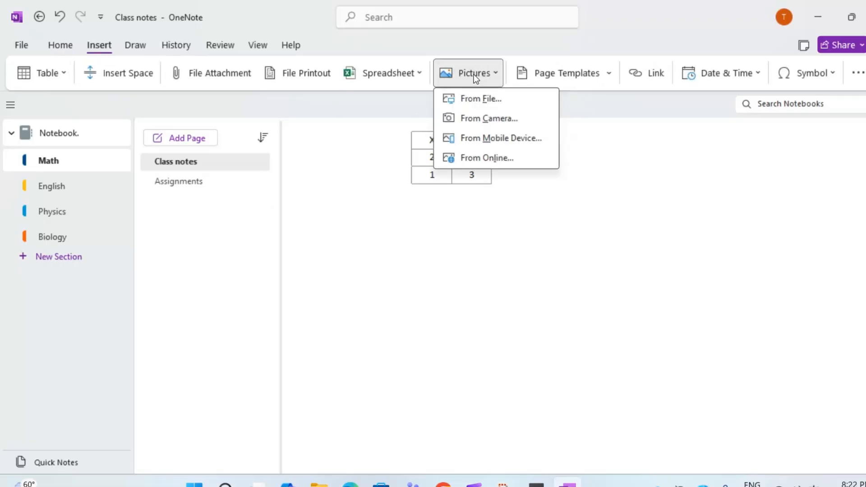
left_click(498, 103)
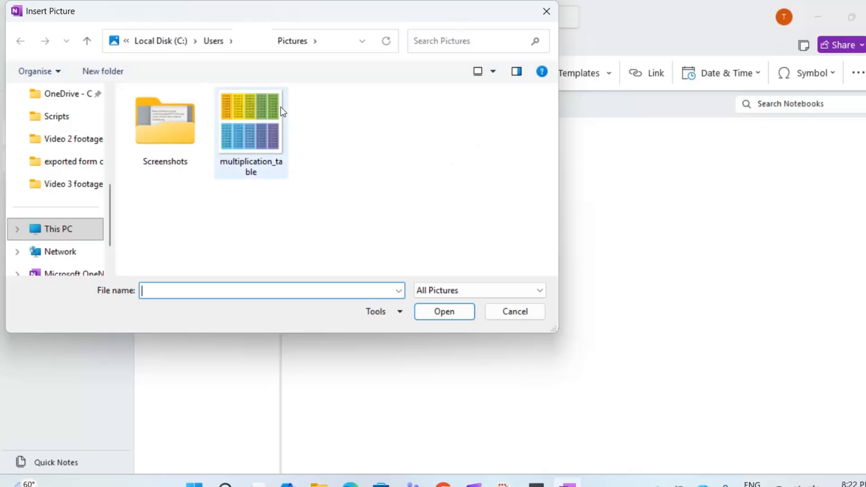
left_click(247, 139)
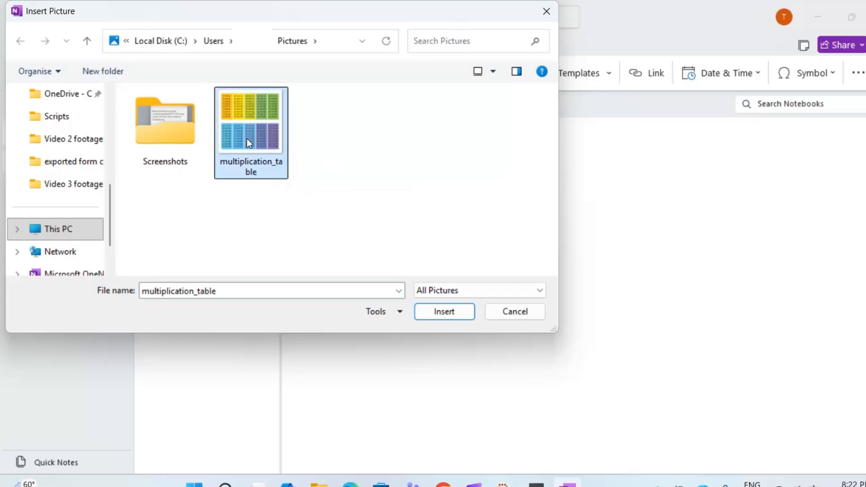
left_click(434, 307)
scroll(697, 228, "up", 2)
scroll(600, 214, "down", 3)
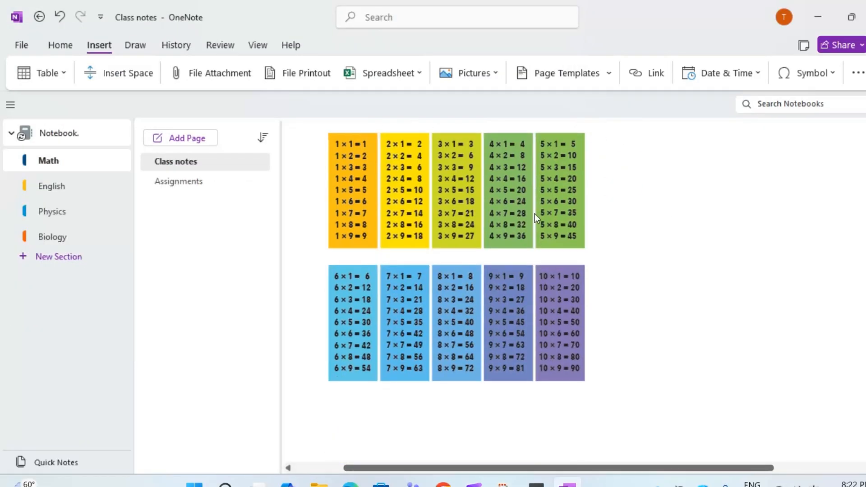
Select the multiplication table picture and shrink it proportionally from its lower-right corner
mouse_move(368, 206)
left_mouse_down()
mouse_move(503, 223)
mouse_move(385, 206)
left_mouse_up()
left_click_drag(619, 401, 548, 311)
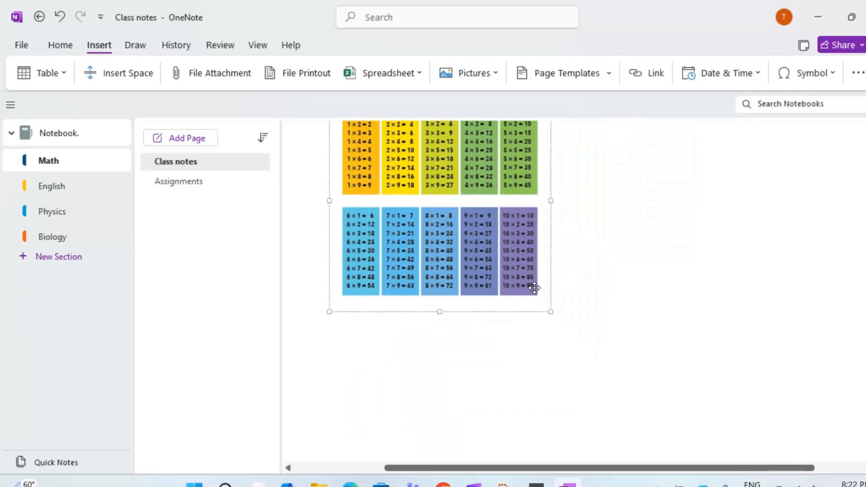
left_click(620, 219)
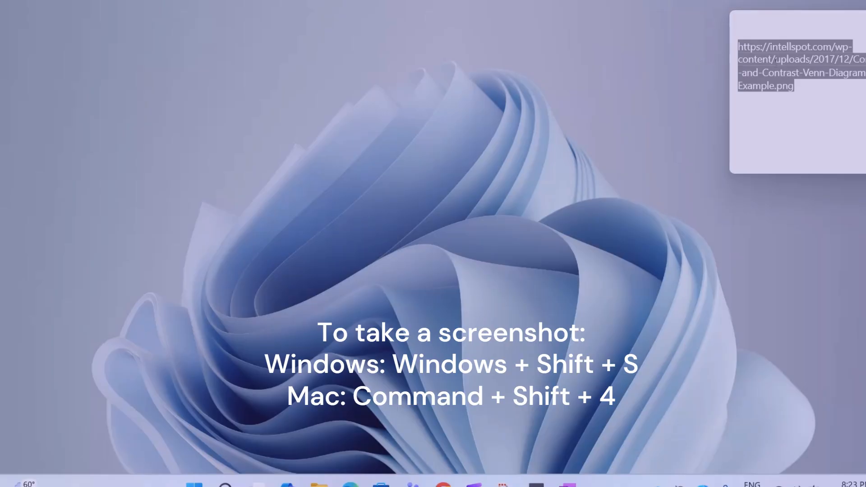
Capture a screenshot of the desktop sticky note with the web link, and paste it below the multiplication table picture in OneNote
key("super+shift+s")
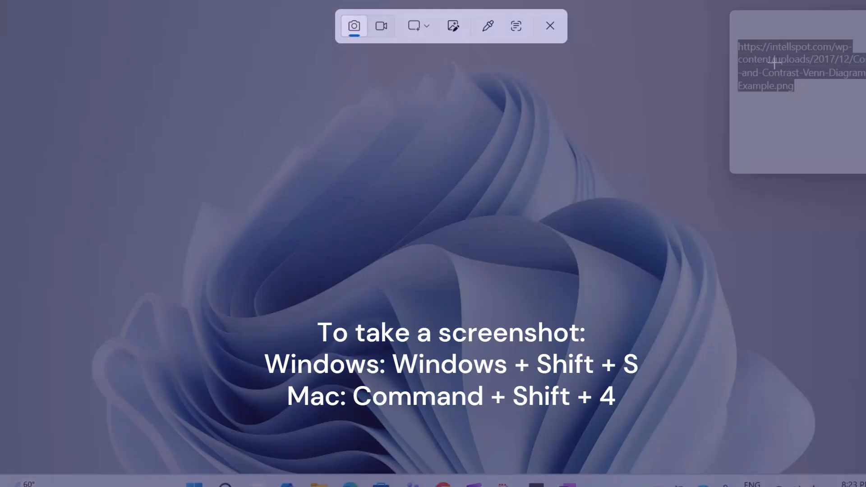
left_click_drag(649, 1, 865, 198)
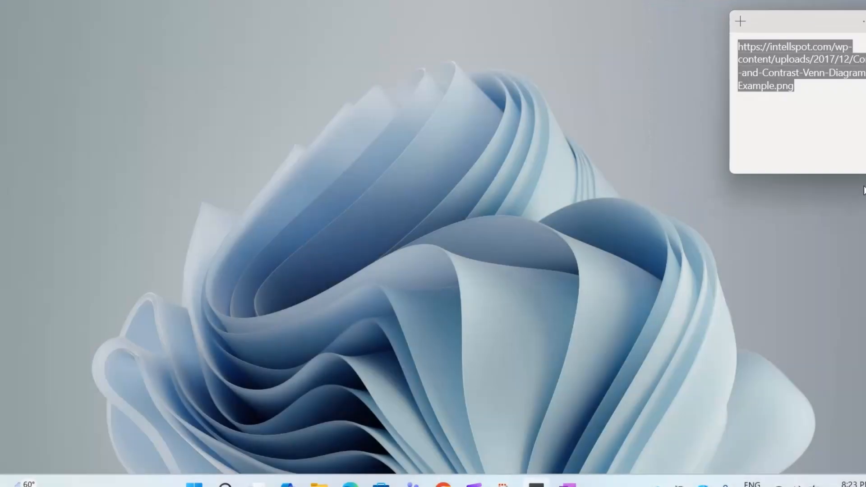
left_click(567, 482)
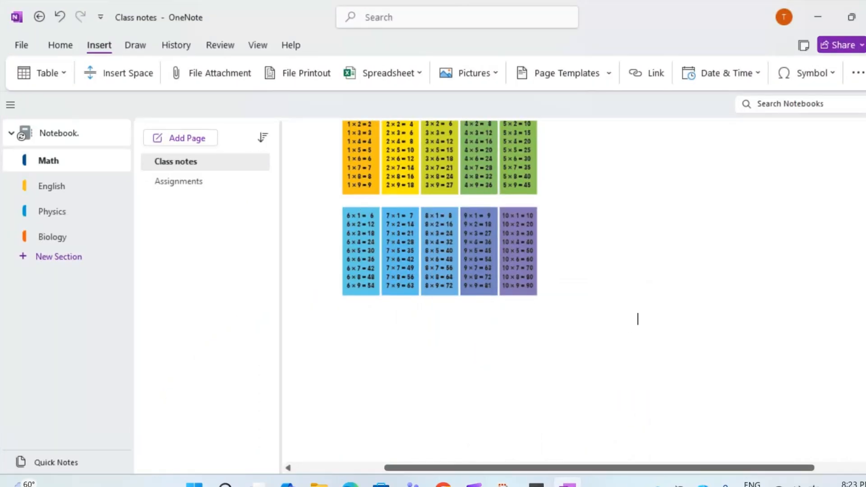
right_click(336, 348)
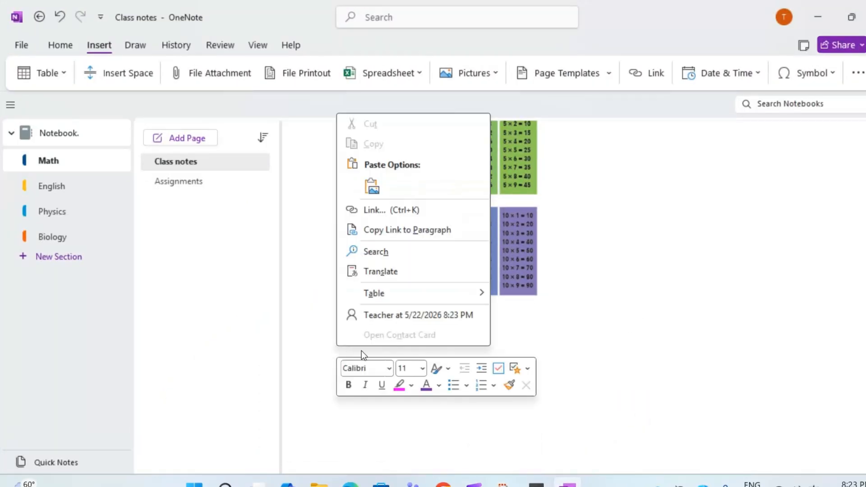
left_click(378, 188)
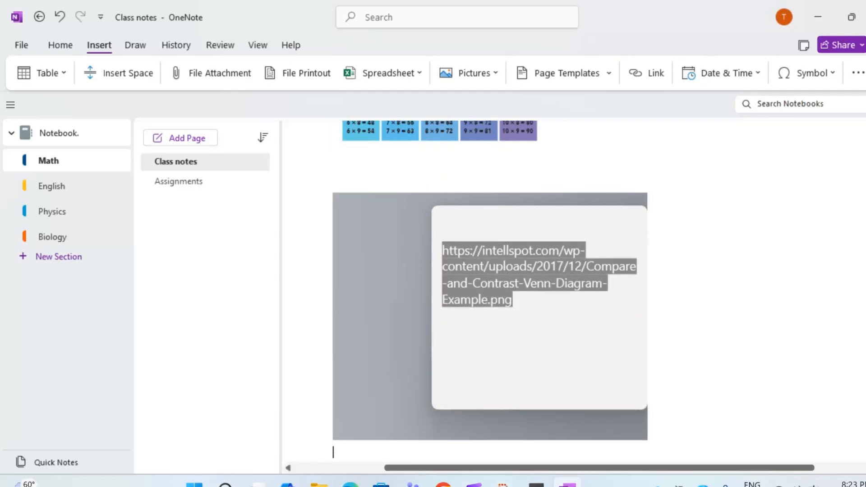
scroll(489, 293, "up", 1)
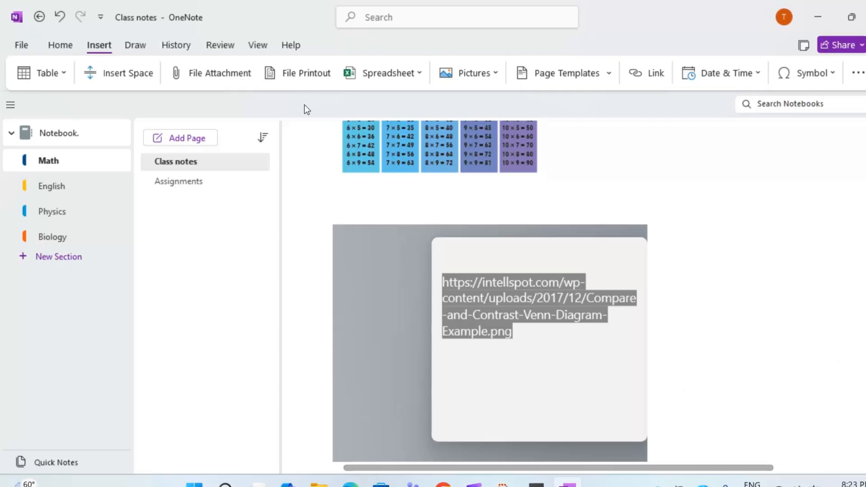
On the Math section's Assignments page, attach the file New Microsoft Word Document as a file attachment
left_click(231, 180)
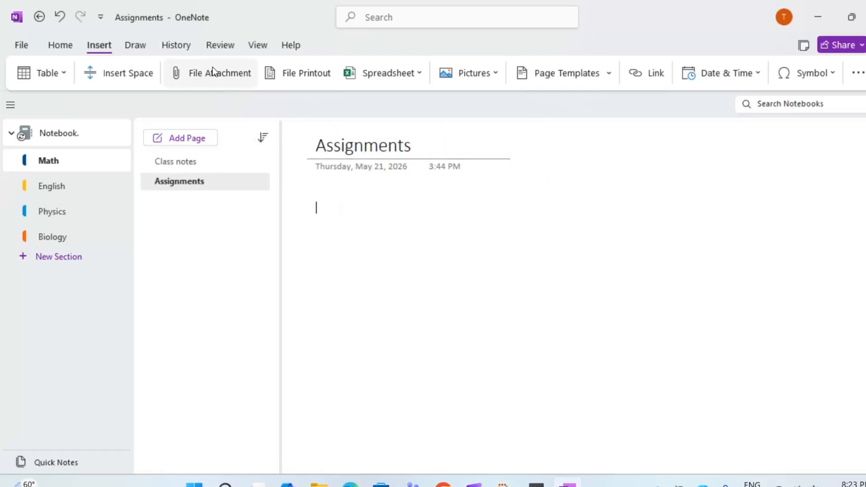
left_click(194, 75)
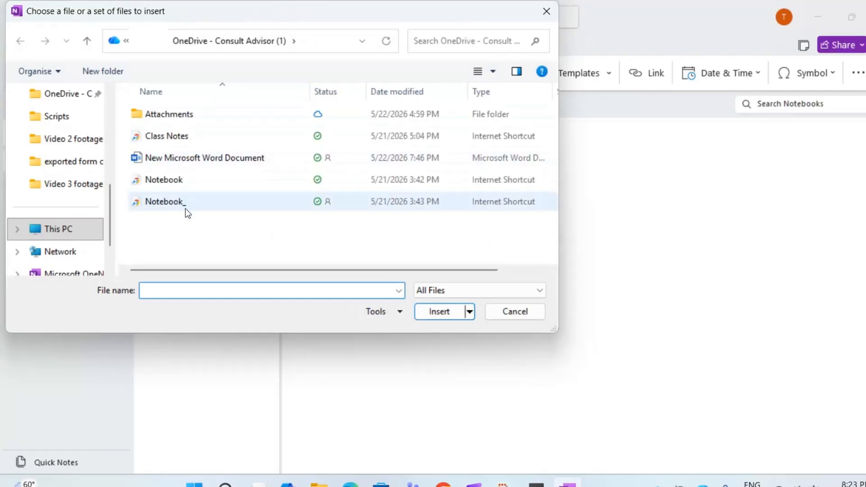
double_click(172, 158)
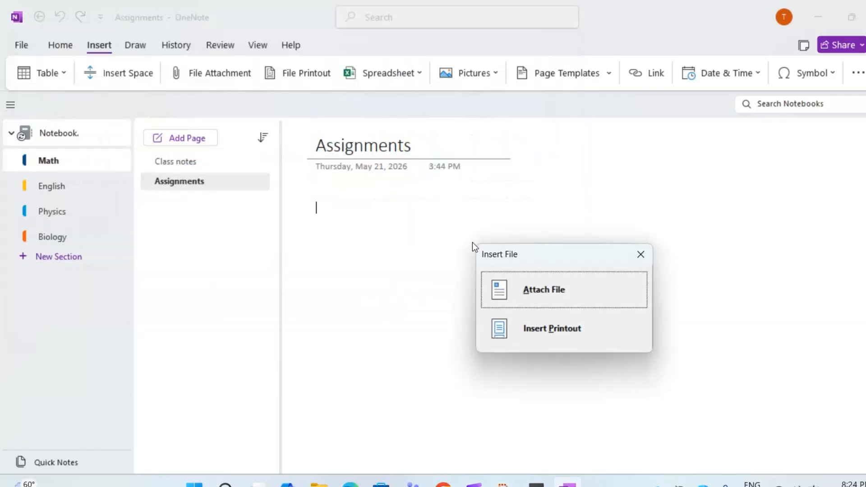
left_click(567, 291)
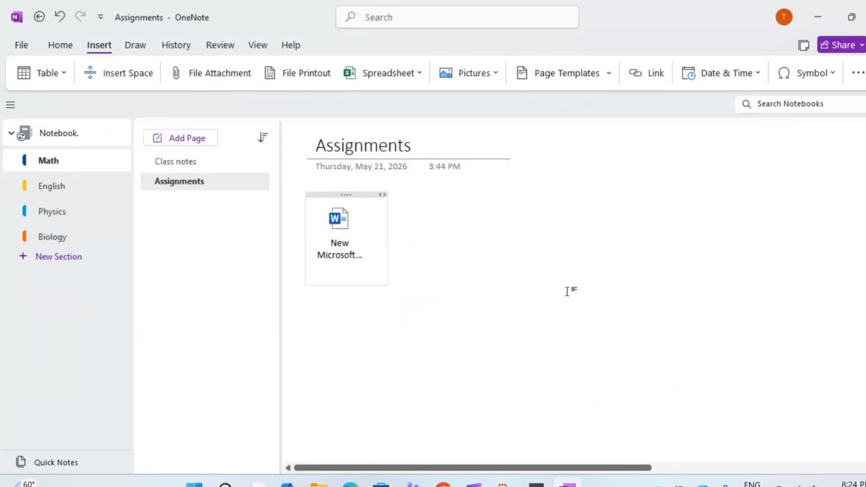
Insert New Microsoft Word Document again below the attachment as a printout, and look through its pages
left_click(409, 302)
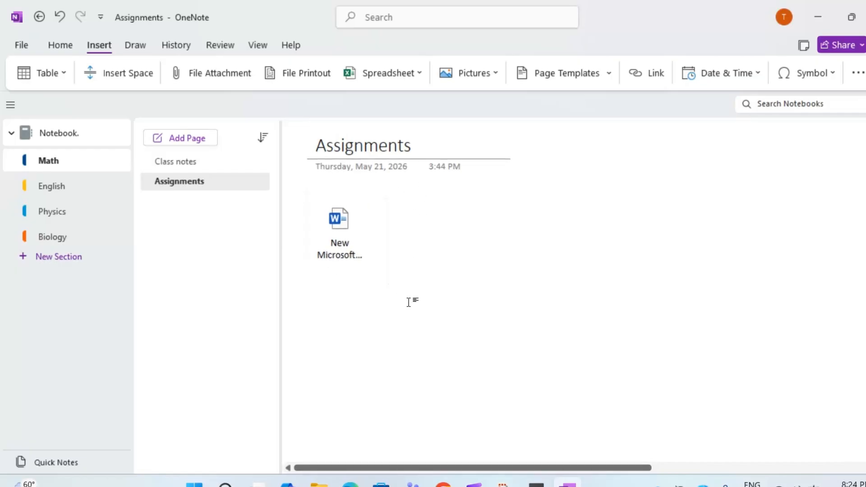
left_click(224, 85)
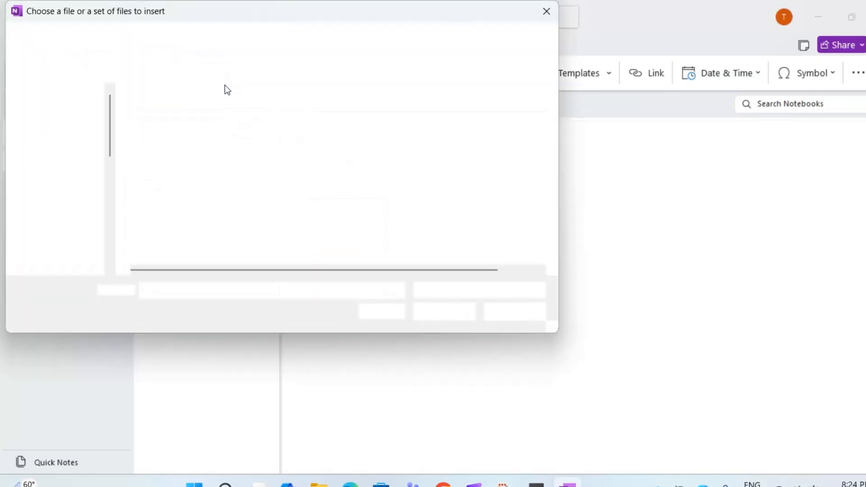
double_click(225, 158)
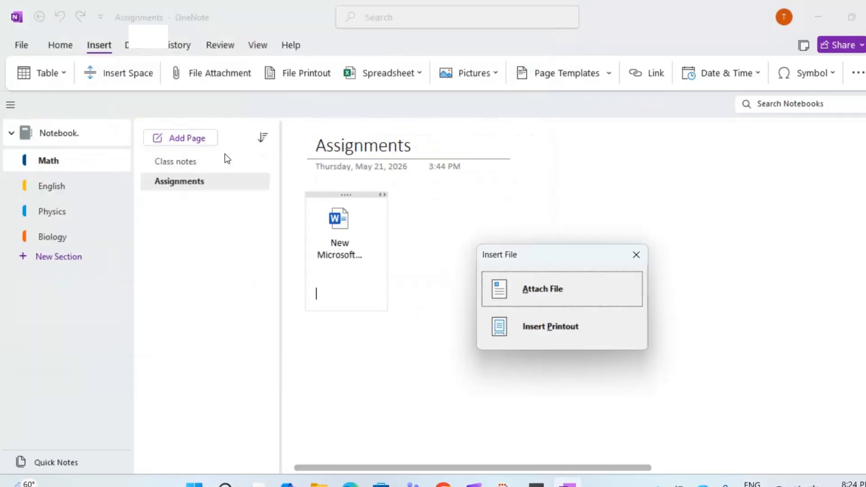
left_click(566, 337)
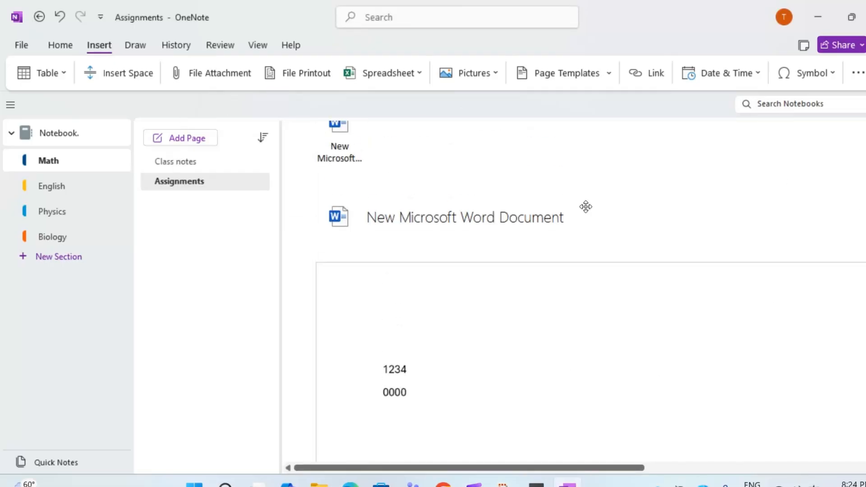
scroll(595, 327, "down", 3)
left_click(423, 151)
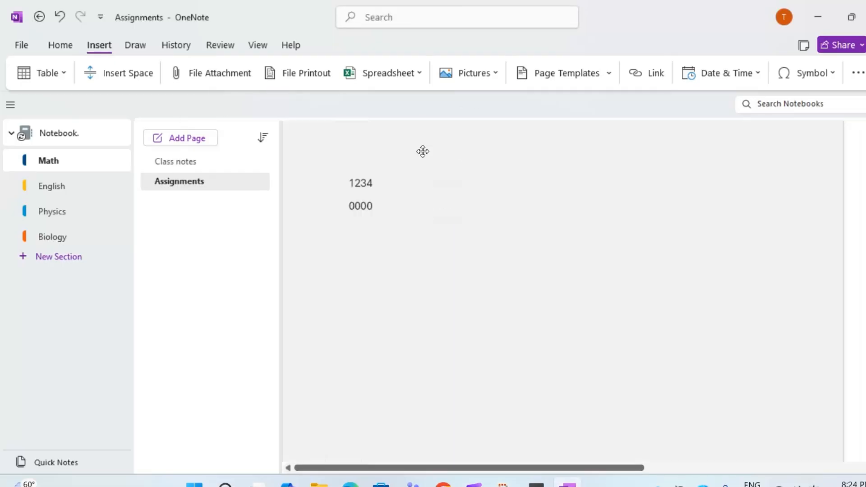
scroll(675, 221, "down", 6)
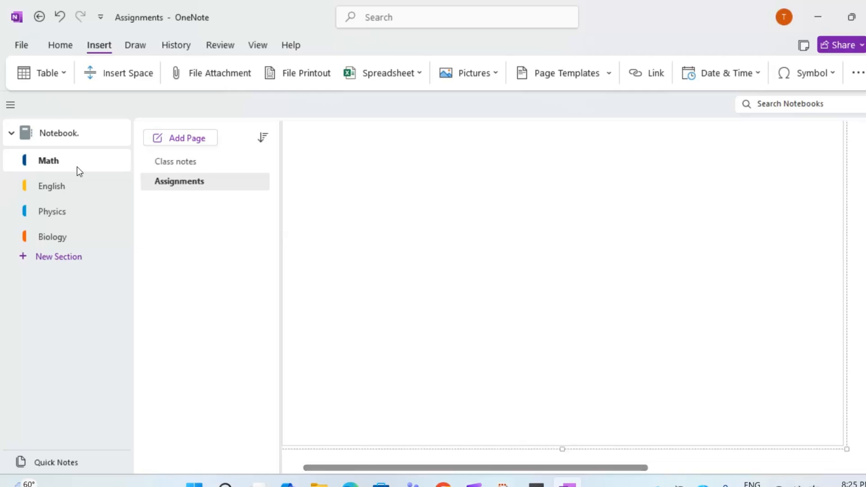
Return to the Math section's Class notes page and copy a sharing link for the most recent New Microsoft Word Document.docx from OneDrive
left_click(176, 162)
scroll(444, 256, "down", 2)
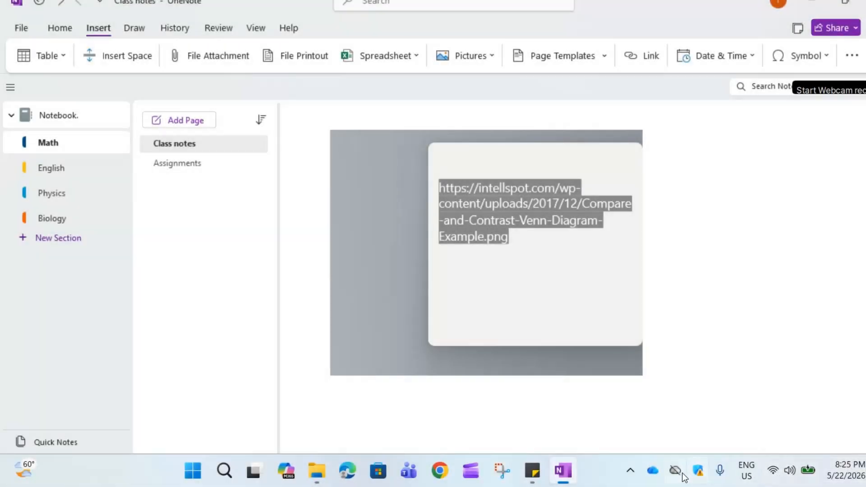
left_click(654, 472)
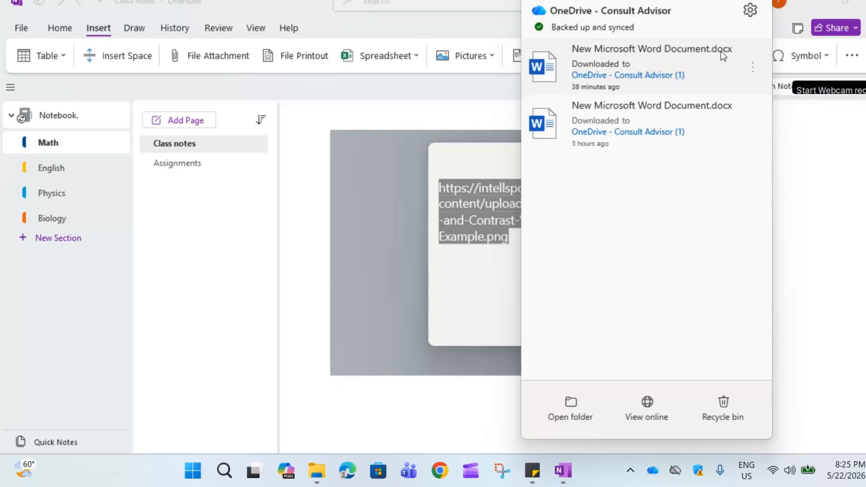
left_click(752, 66)
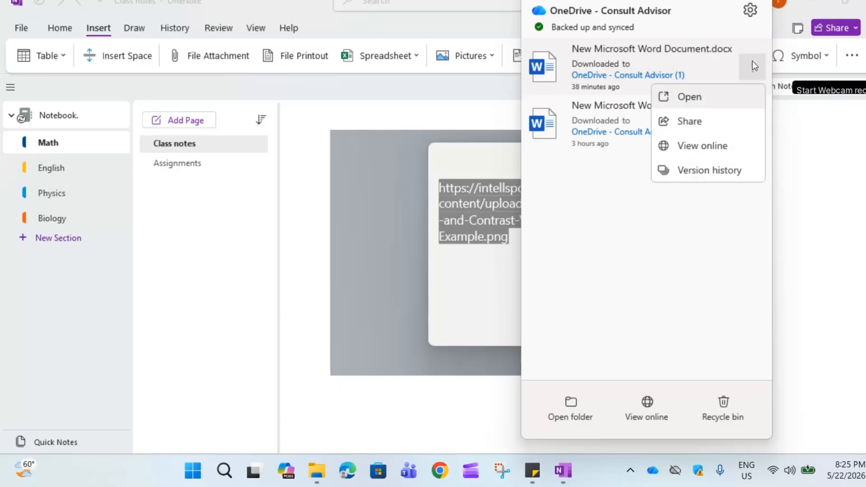
left_click(722, 118)
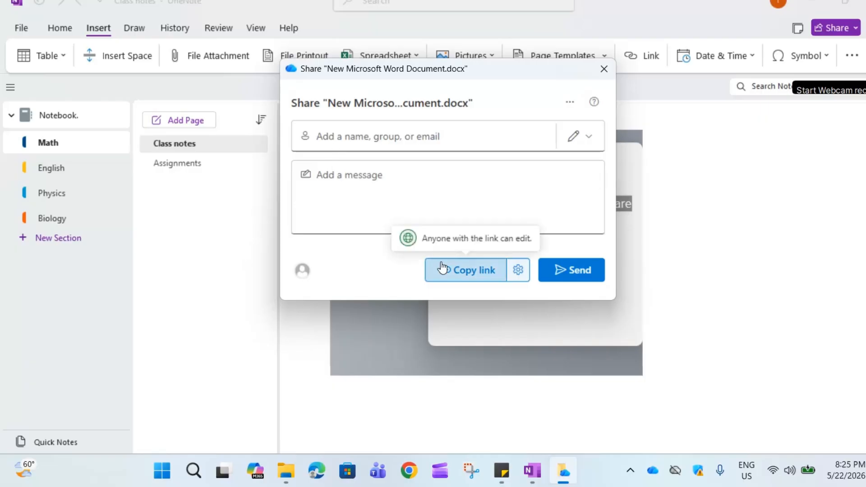
left_click(442, 268)
left_click(603, 68)
Paste the copied document link below the sticky note screenshot and move its note container slightly down and to the left
left_click(341, 395)
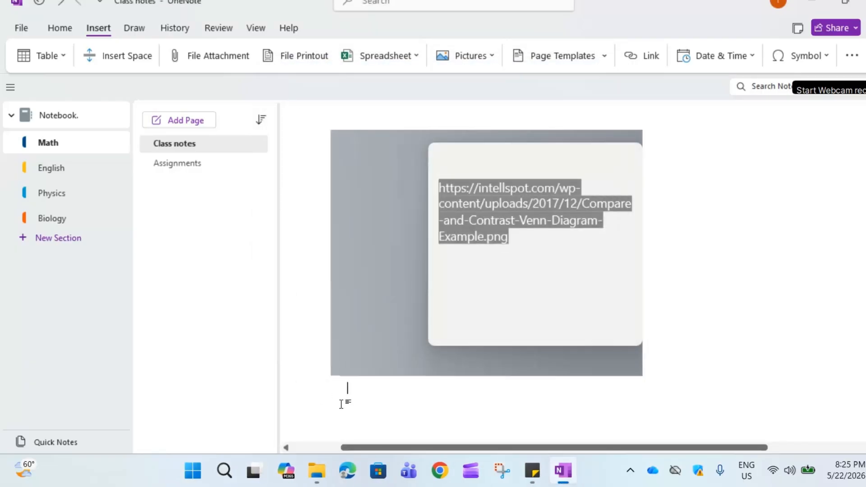
right_click(356, 390)
left_click(399, 231)
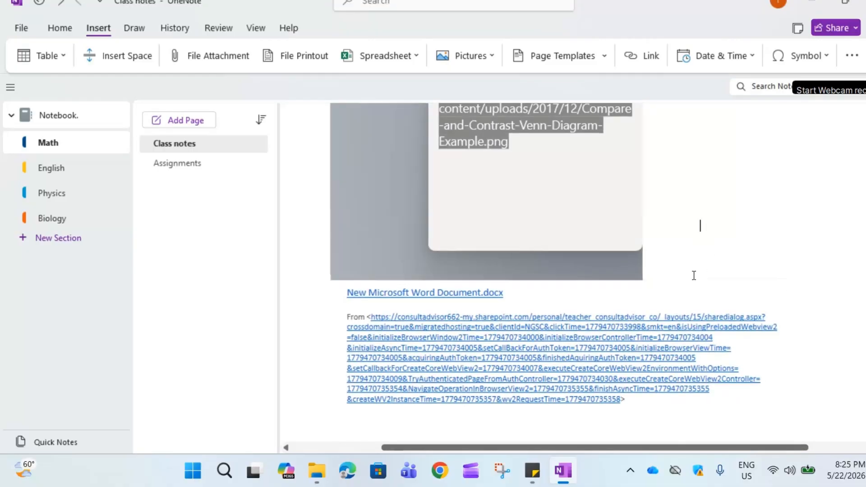
left_click_drag(696, 283, 679, 299)
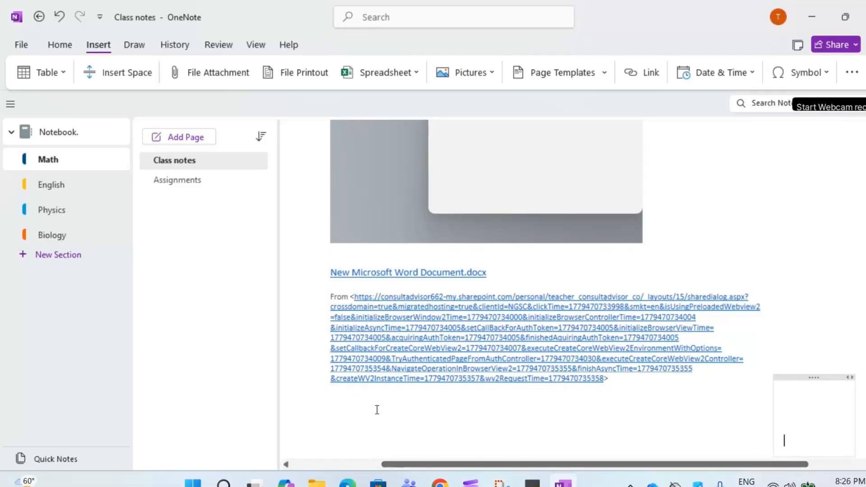
Below the pasted link, insert a link to the copied OneDrive address with the display text "Word Document"
left_click(333, 411)
left_click(641, 74)
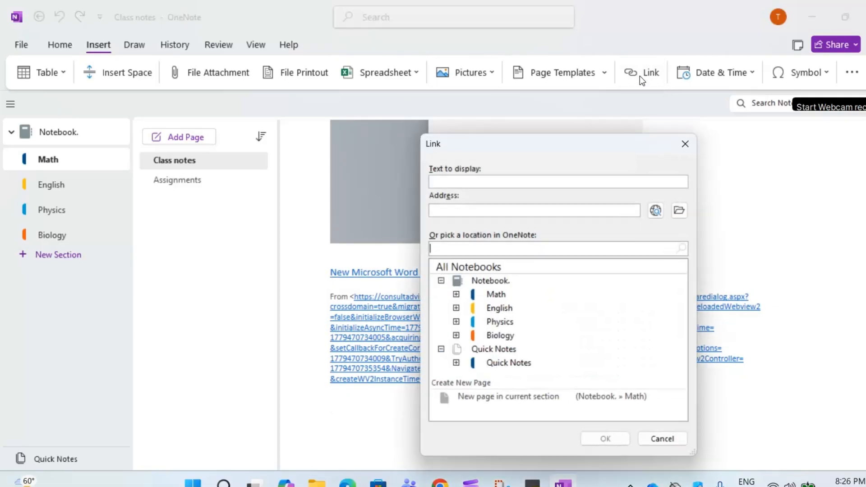
left_click(496, 210)
right_click(493, 211)
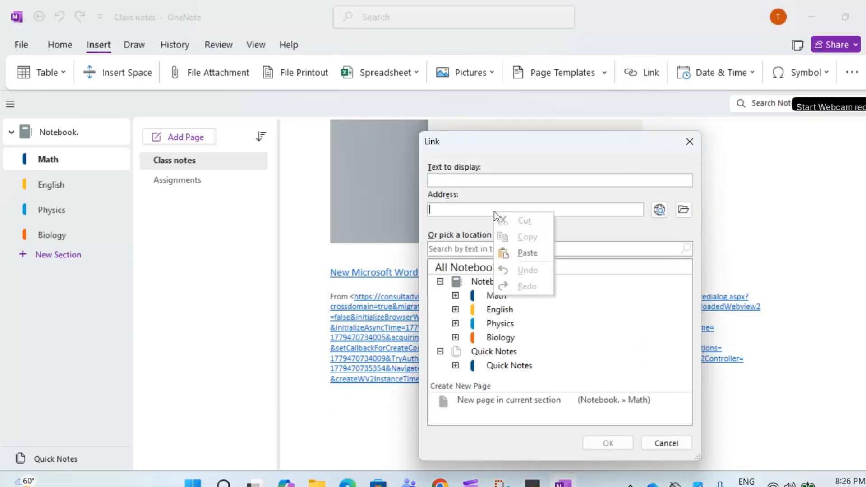
left_click(504, 253)
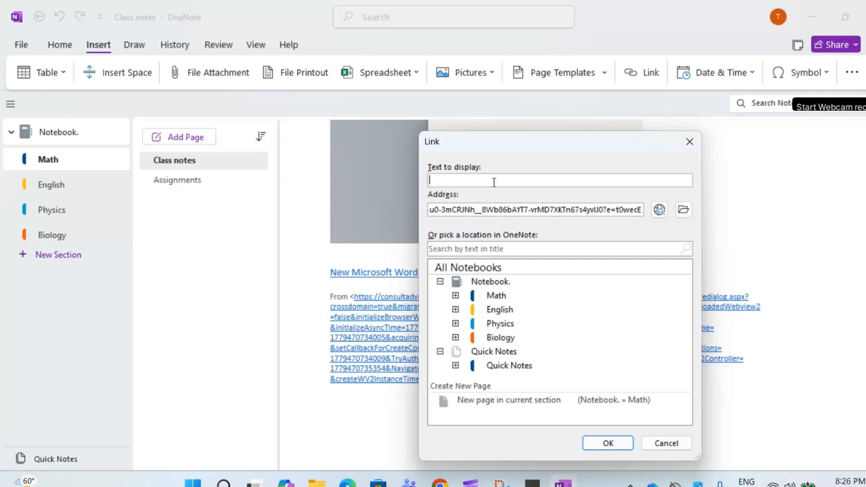
key("shift+Tab")
type("Word")
left_click(614, 448)
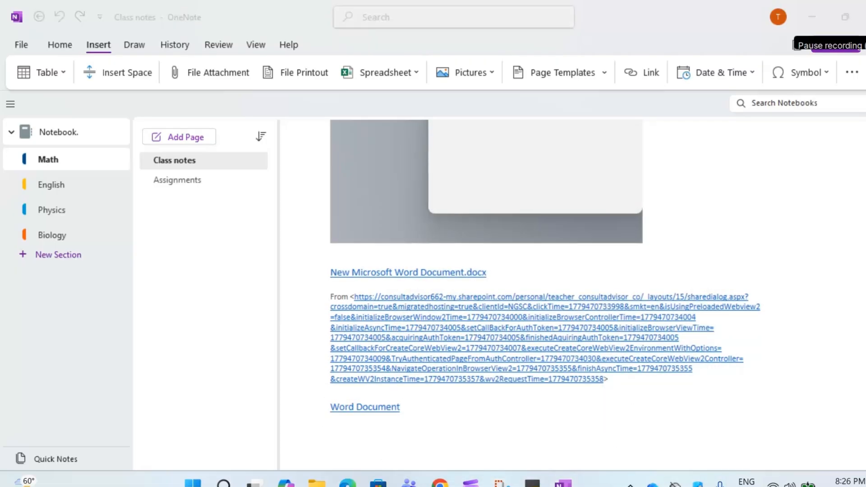
left_click(359, 417)
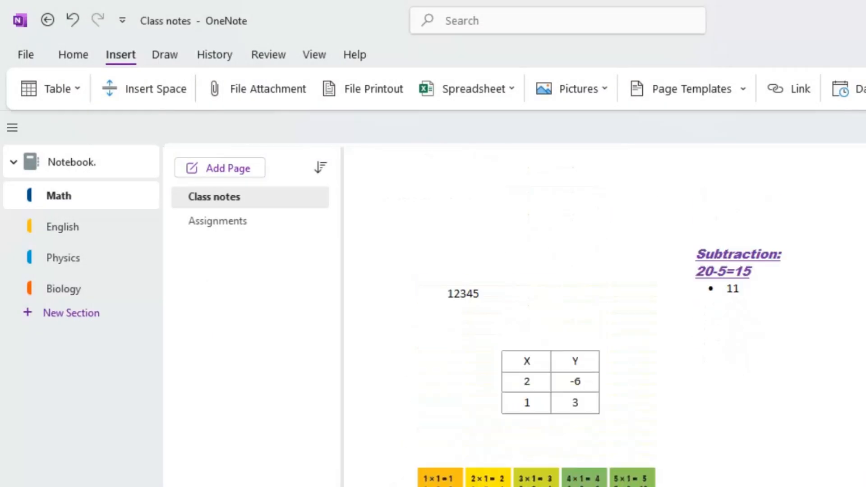
Open the English section's Assignments page, and copy the web address from the desktop sticky note
left_click(46, 239)
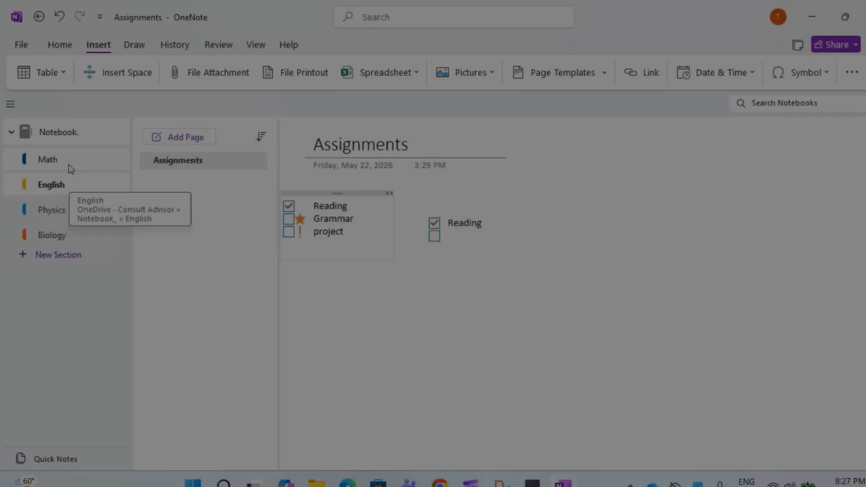
left_click(69, 164)
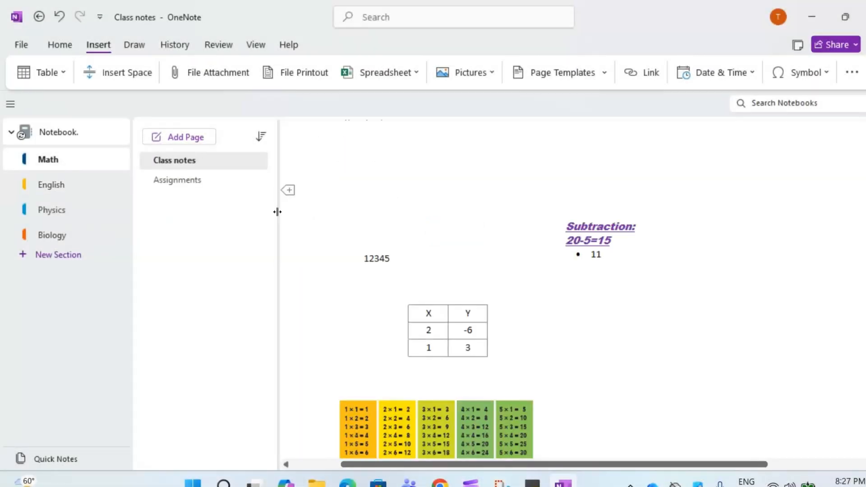
left_click(78, 194)
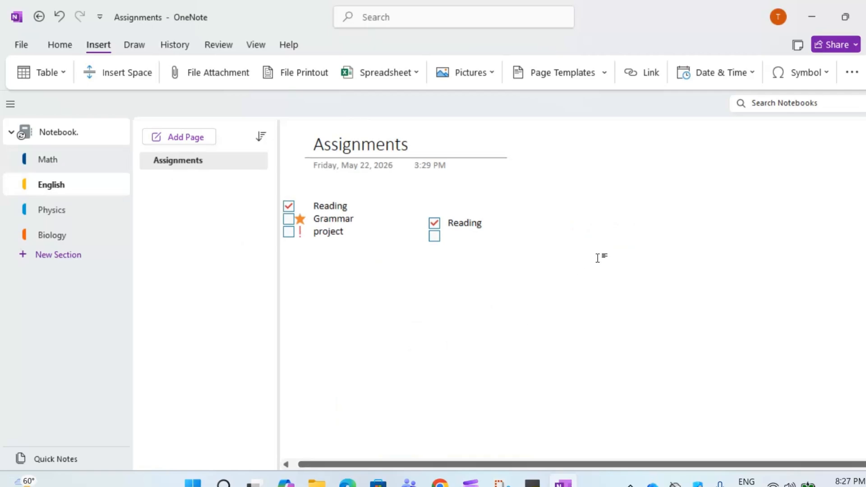
left_click(806, 5)
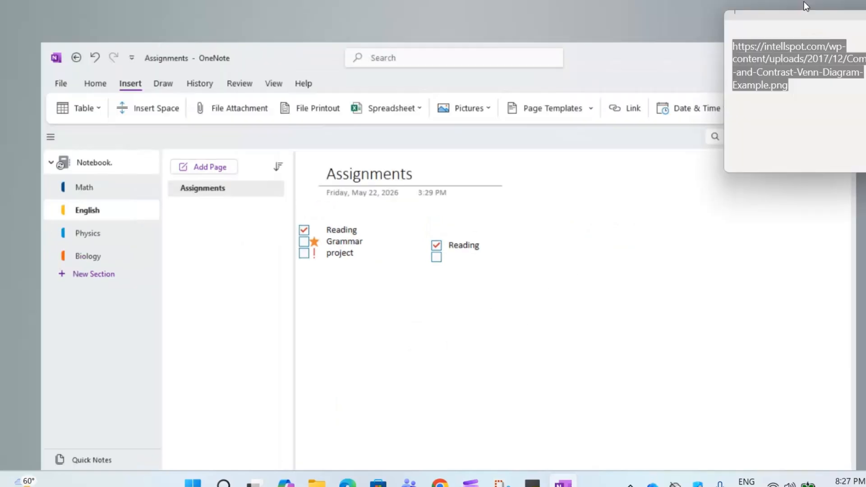
left_click_drag(801, 92, 736, 45)
right_click(735, 45)
left_click(762, 58)
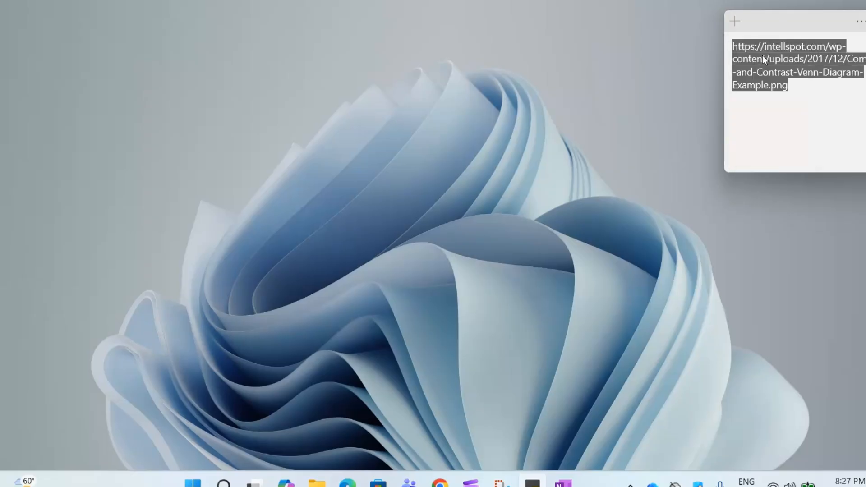
Back in OneNote, insert a link to the copied web address on the English Assignments page with the display text "venn diagram"
left_click(559, 475)
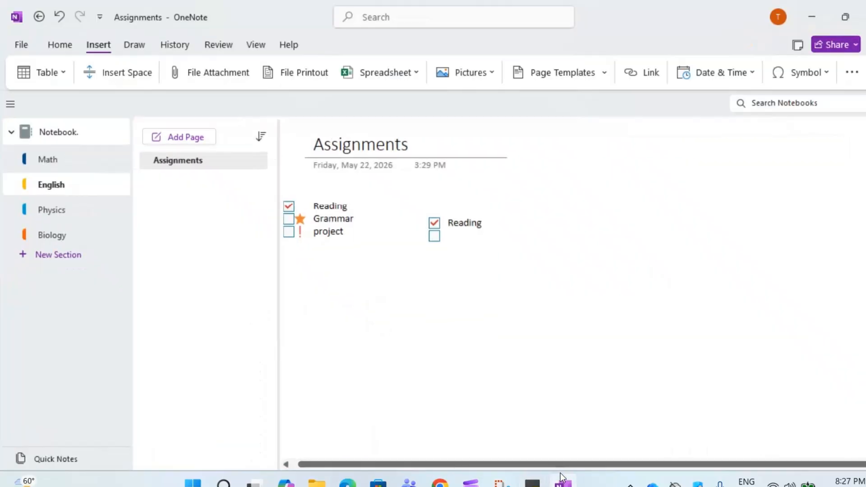
left_click(642, 73)
left_click(439, 207)
right_click(438, 207)
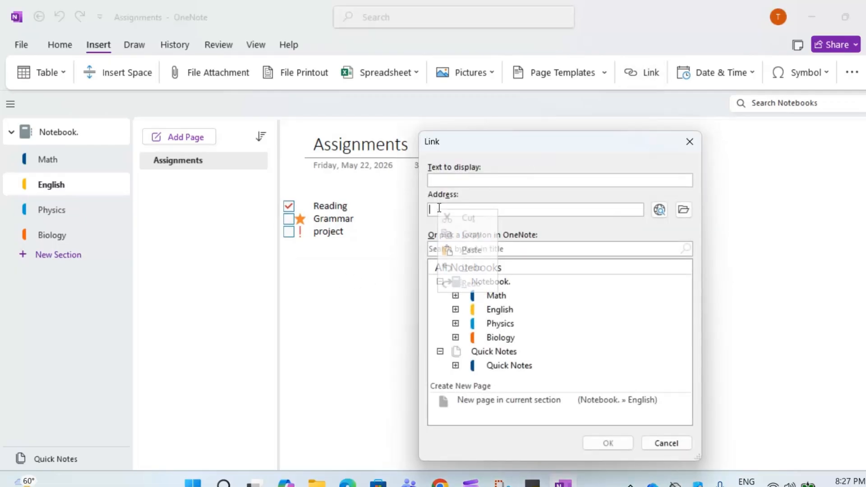
left_click(452, 246)
left_click(439, 180)
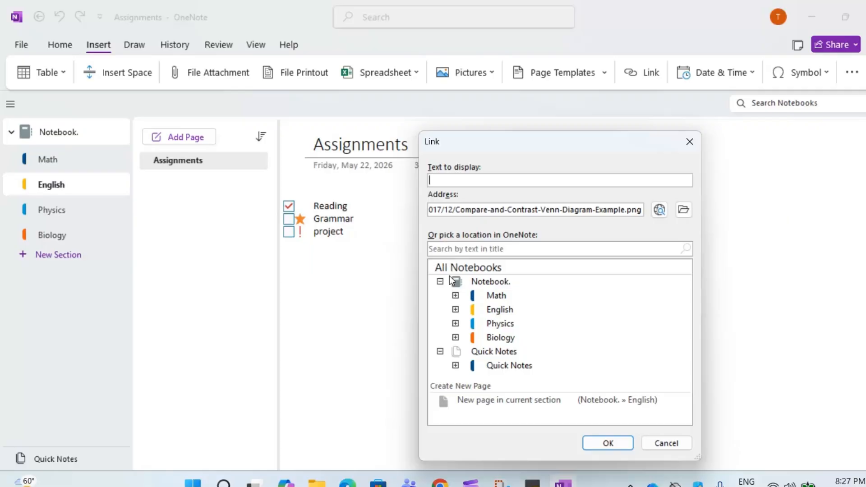
type("venn diagram")
left_click(592, 440)
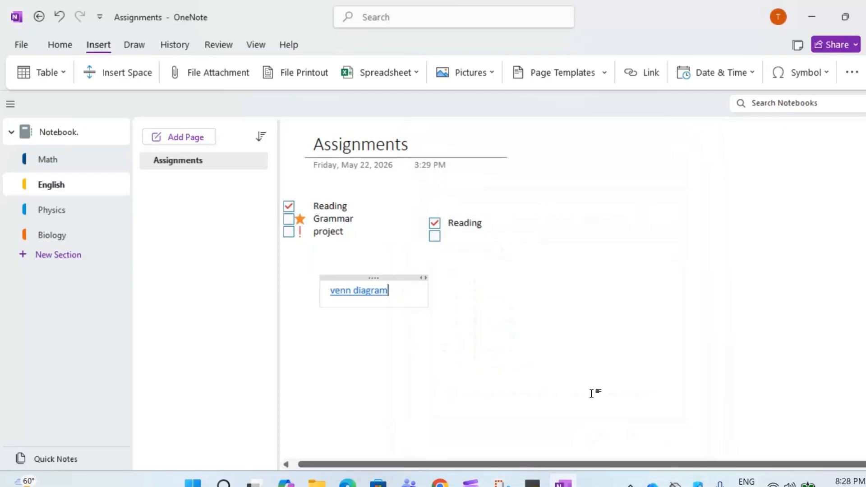
Follow the venn diagram link and view the linked image in a maximized browser window
left_click(359, 292)
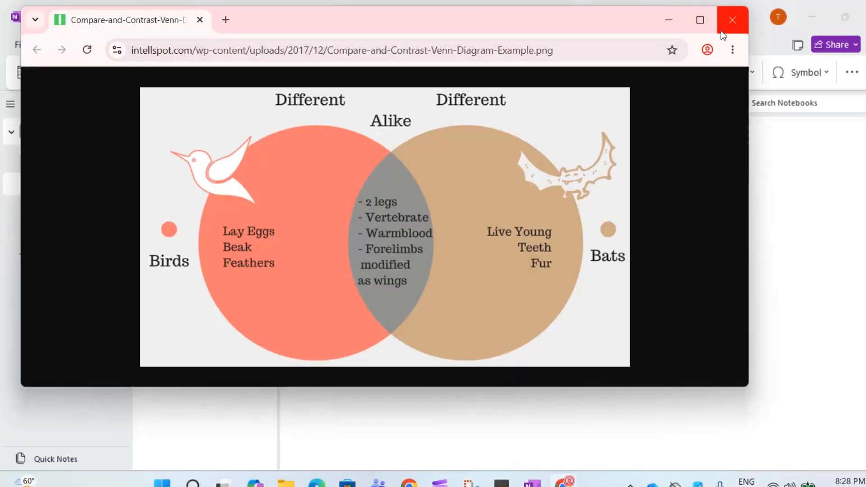
left_click(700, 19)
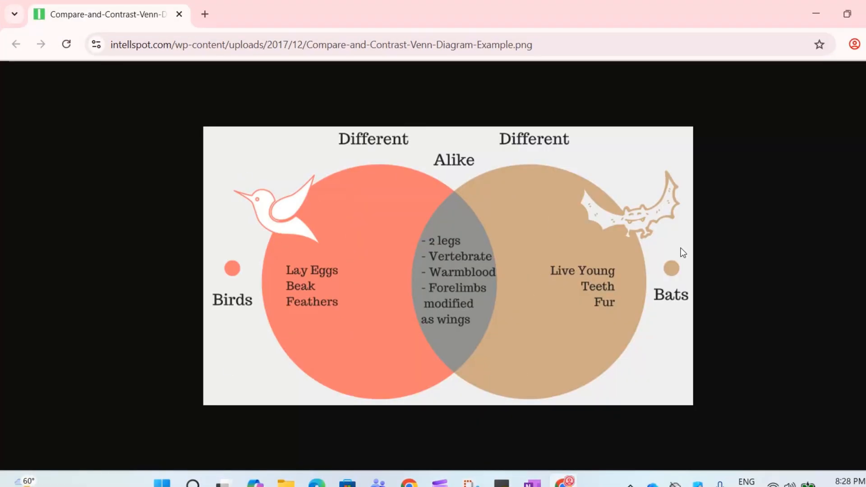
left_click(857, 13)
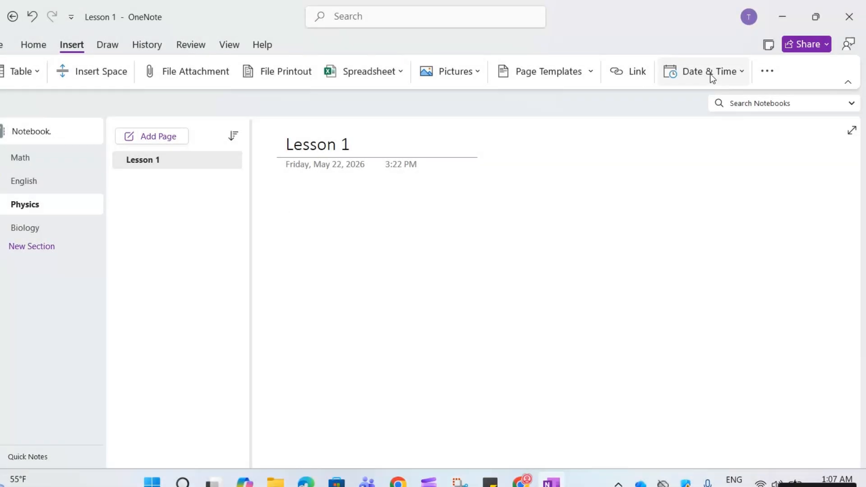
Record an audio note on the Physics section's Lesson 1 page, pausing and resuming it once before stopping
left_click(768, 71)
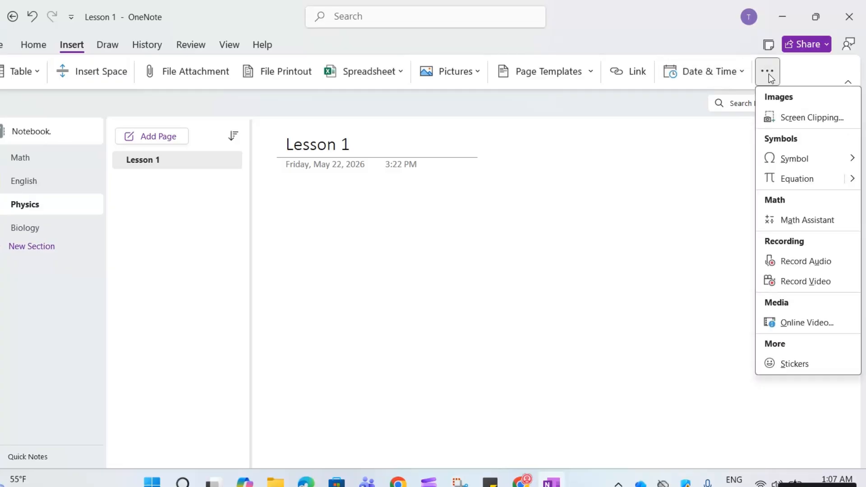
left_click(787, 262)
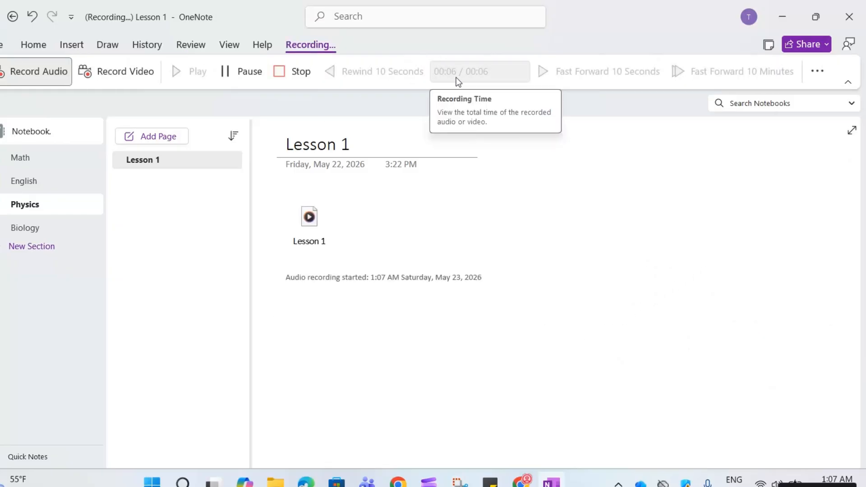
left_click(228, 74)
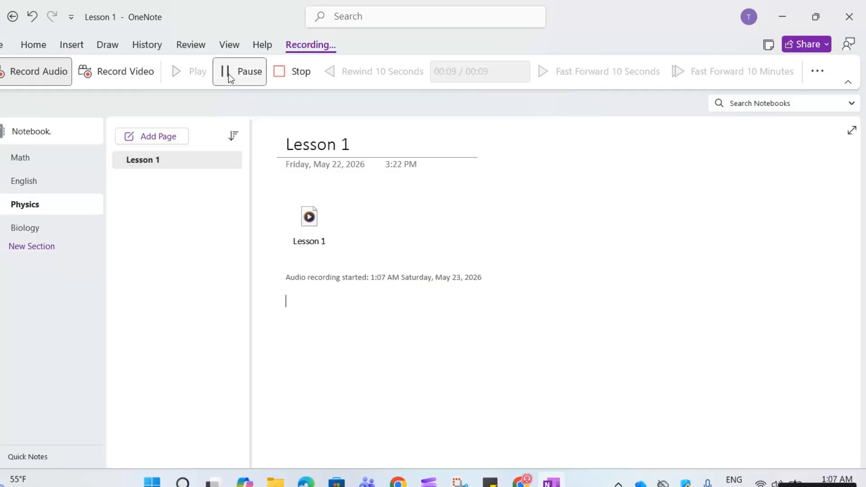
left_click(228, 74)
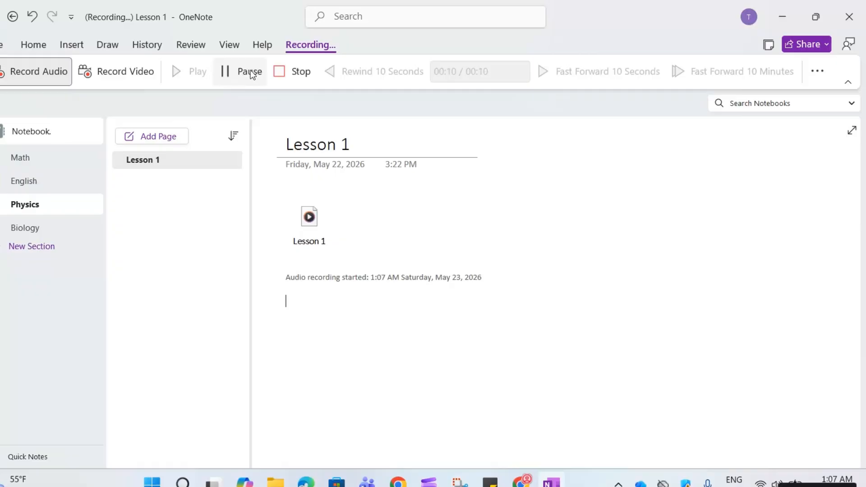
left_click(294, 83)
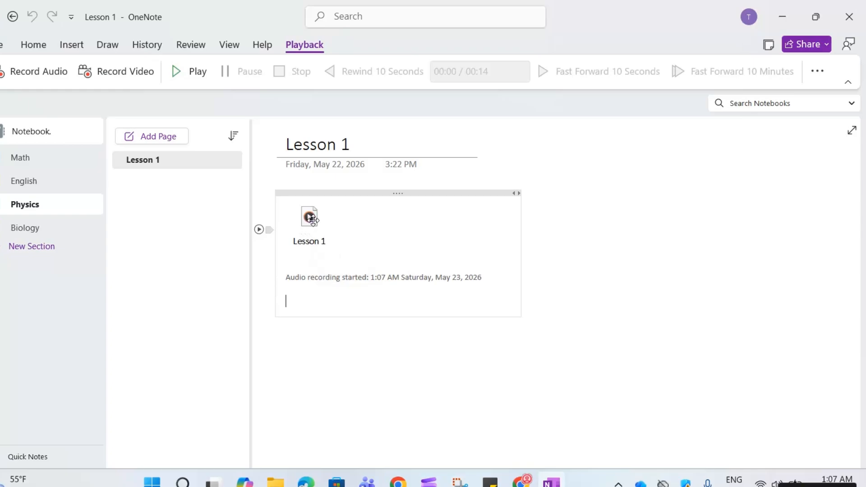
Play back the Lesson 1 audio recording and stop the playback partway
left_click(311, 217)
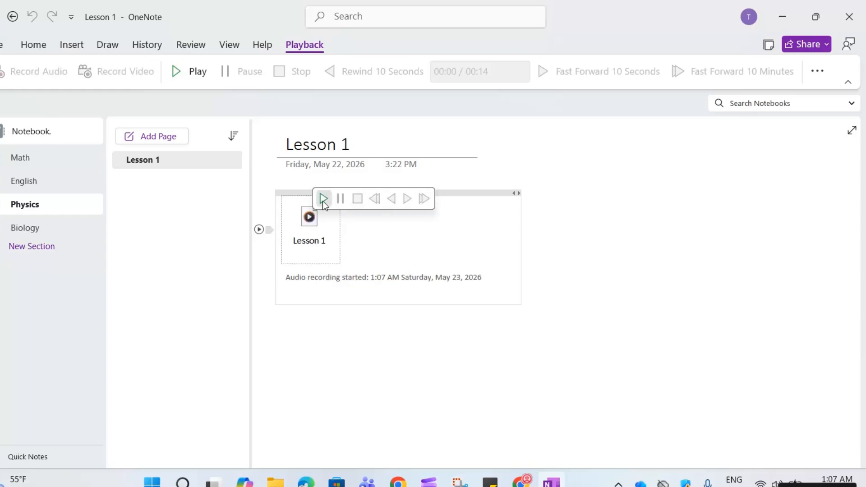
left_click(323, 201)
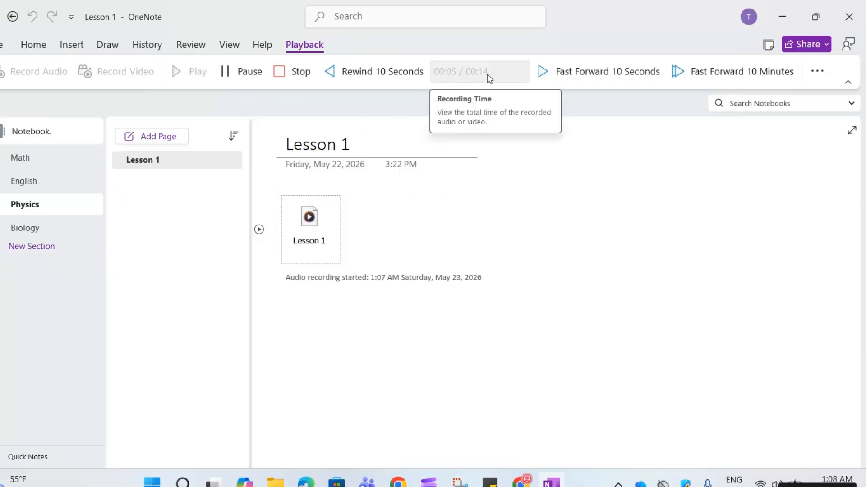
left_click(292, 72)
left_click(451, 193)
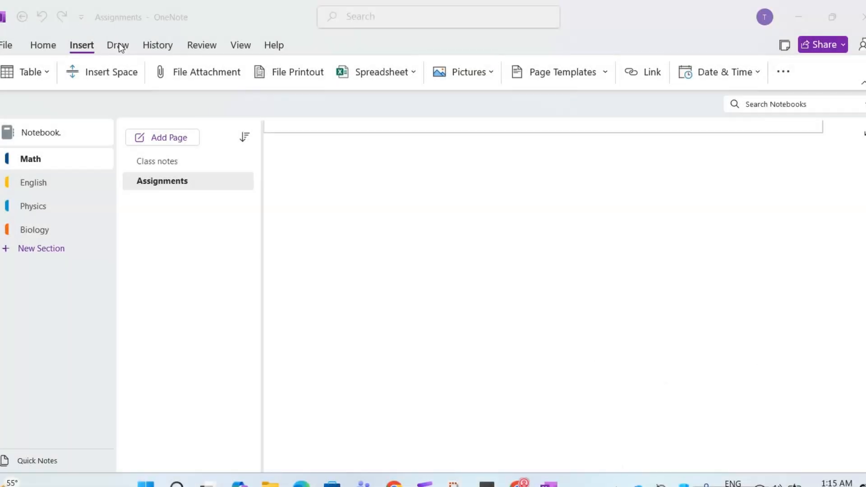
Draw two horizontal lines and a handwritten letter A with the first pink pen on the Math section's Assignments page
left_click(117, 44)
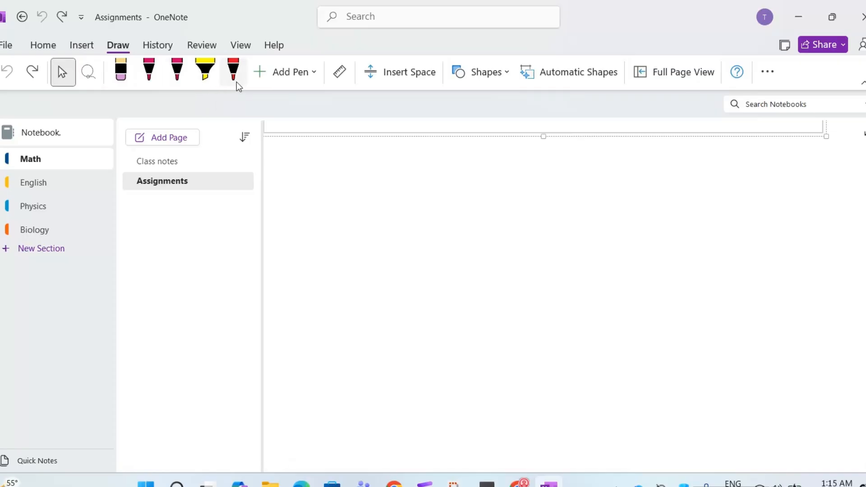
left_click(149, 71)
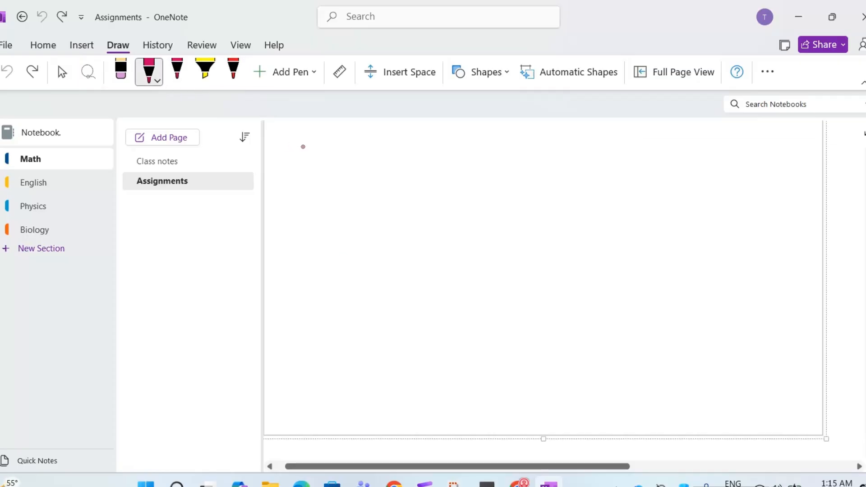
left_click_drag(316, 177, 396, 176)
left_click_drag(350, 207, 434, 205)
left_click_drag(515, 205, 560, 199)
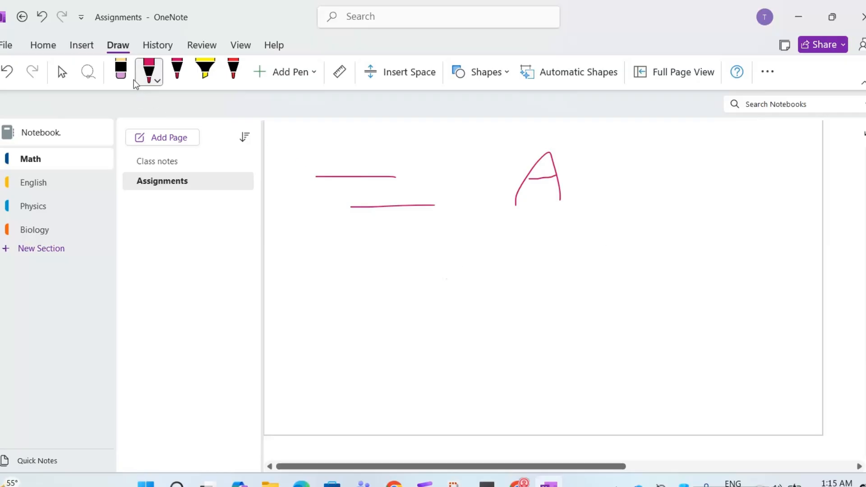
Erase the two lines and the letter A, and set the first pink pen to the second-thickest preset
left_click(121, 70)
mouse_move(437, 224)
left_mouse_down()
mouse_move(401, 174)
mouse_move(501, 191)
left_mouse_up()
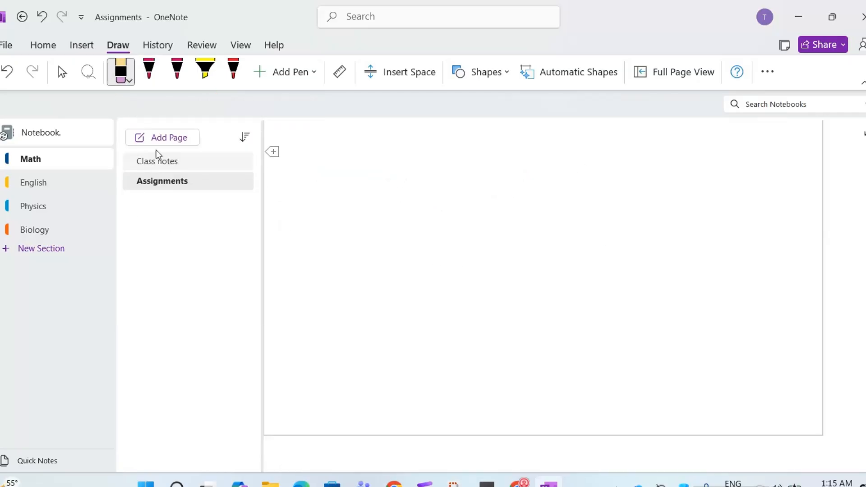
left_click(153, 80)
left_click(156, 82)
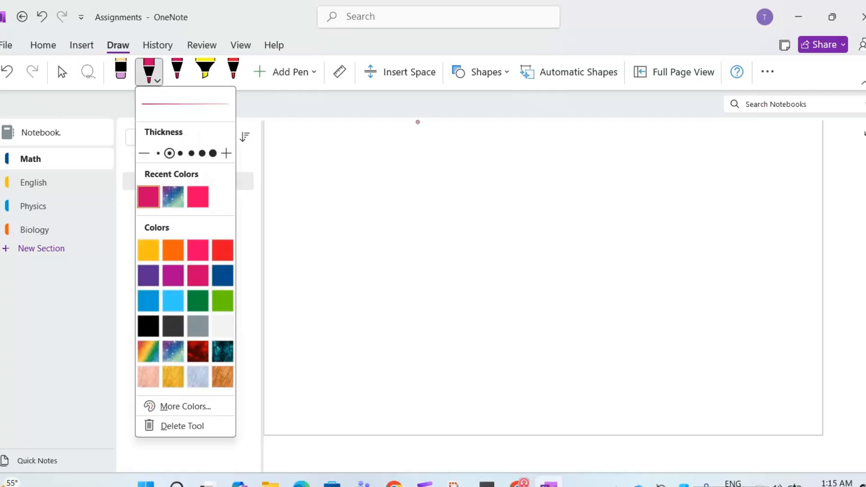
left_click(226, 153)
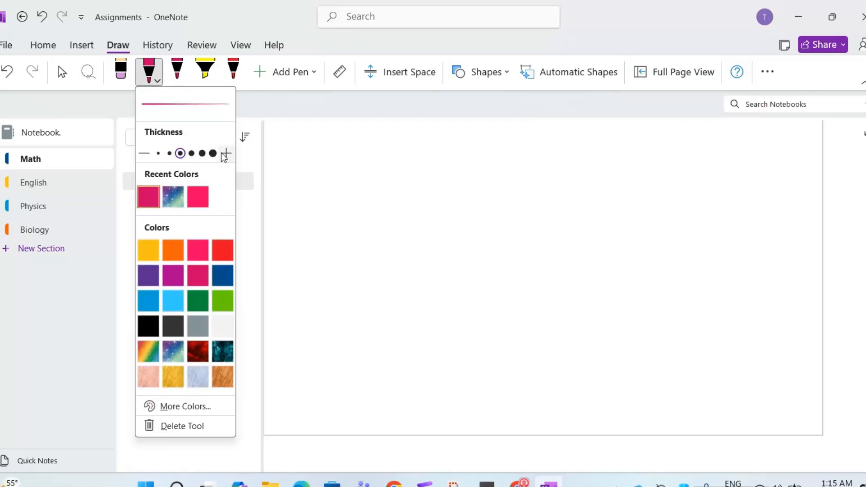
left_click(226, 153)
left_click(226, 153)
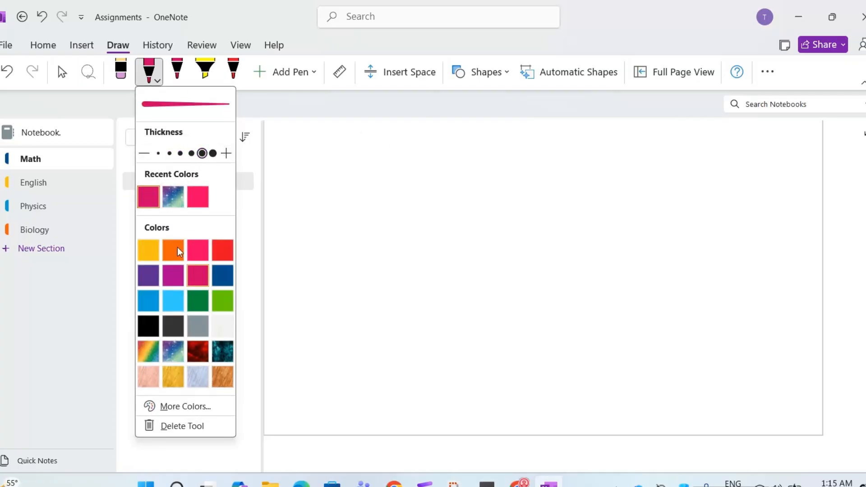
left_click(158, 81)
Handwrite the word "Math" with the thick pink pen near the upper part of the Assignments page
mouse_move(336, 170)
left_mouse_down()
mouse_move(342, 227)
mouse_move(374, 201)
mouse_move(377, 224)
left_mouse_up()
mouse_move(426, 197)
left_mouse_down()
mouse_move(413, 213)
mouse_move(430, 212)
left_mouse_up()
left_click_drag(436, 158, 451, 220)
mouse_move(424, 188)
left_mouse_down()
mouse_move(490, 182)
mouse_move(483, 219)
mouse_move(508, 219)
left_mouse_up()
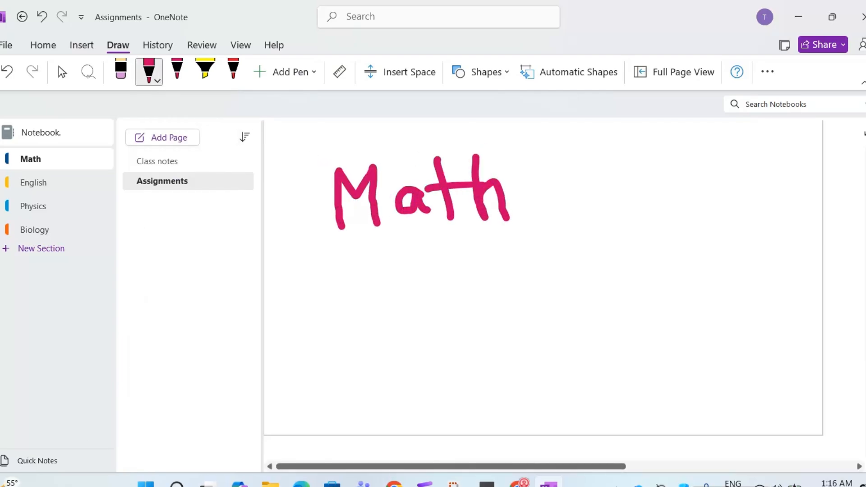
Lasso the handwritten word "Math" and convert it with Ink to Text
left_click(94, 79)
mouse_move(309, 207)
left_mouse_down()
mouse_move(313, 182)
mouse_move(373, 149)
mouse_move(478, 145)
mouse_move(519, 199)
mouse_move(479, 263)
mouse_move(286, 267)
mouse_move(297, 213)
left_mouse_up()
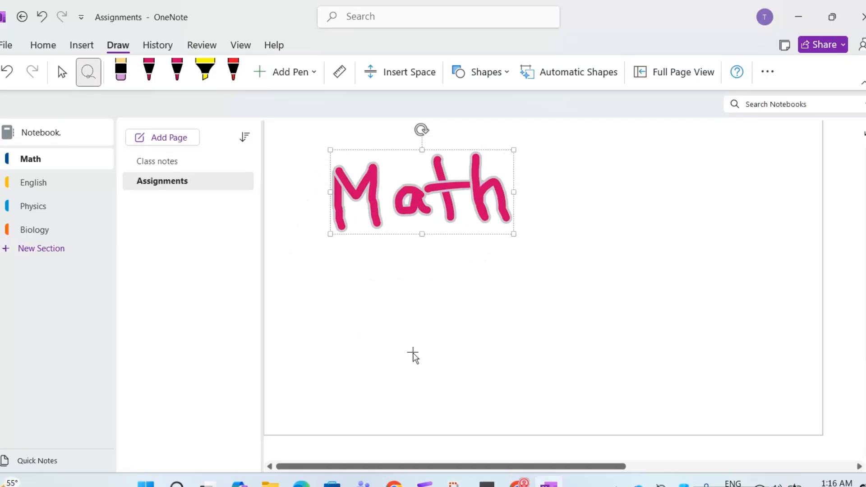
left_click(768, 72)
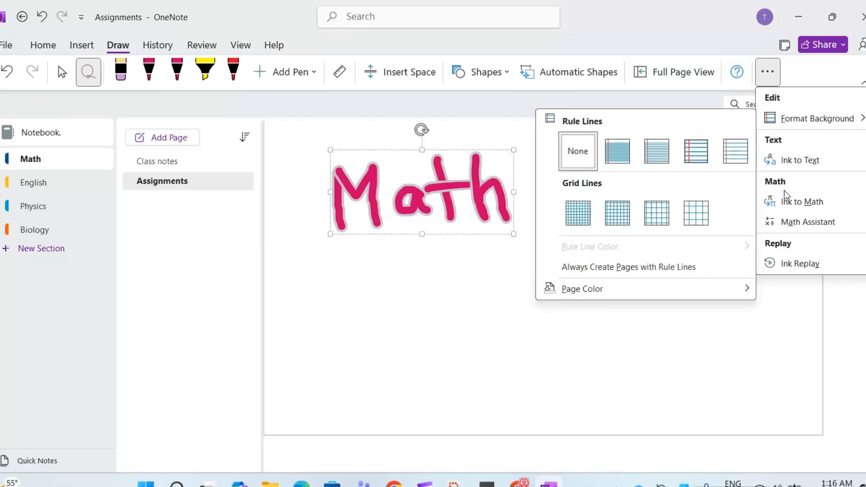
left_click(796, 161)
Handwrite the equation 2x = 4 with the pink pen below the word "Math"
mouse_move(338, 258)
left_mouse_down()
mouse_move(341, 242)
mouse_move(336, 285)
mouse_move(366, 296)
left_mouse_up()
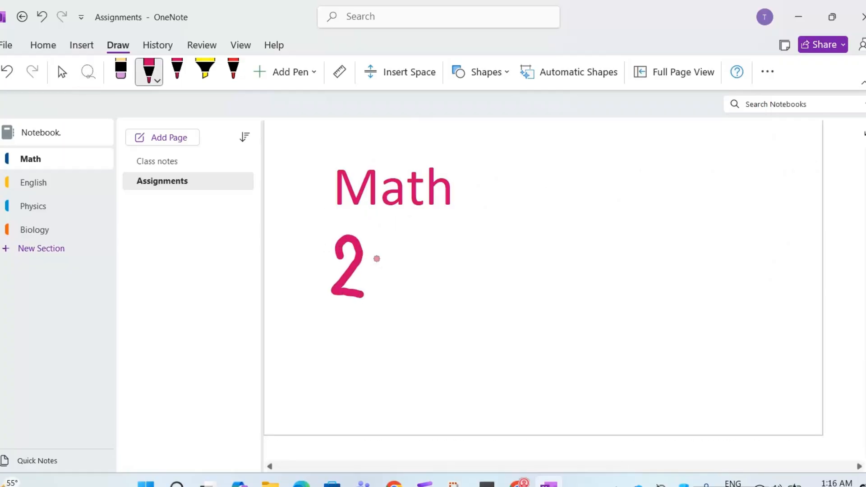
mouse_move(377, 258)
left_mouse_down()
mouse_move(403, 293)
mouse_move(389, 268)
mouse_move(372, 294)
left_mouse_up()
mouse_move(421, 267)
left_mouse_down()
mouse_move(446, 265)
mouse_move(448, 282)
left_mouse_up()
mouse_move(472, 234)
left_mouse_down()
mouse_move(511, 265)
mouse_move(501, 286)
left_mouse_up()
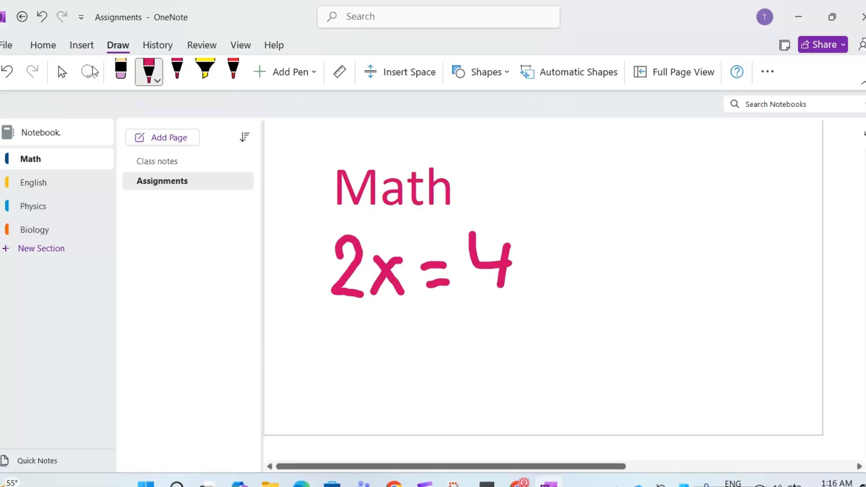
Convert the handwritten 2x = 4 with Ink to Math, insert the equation on the page and select it
left_click(62, 71)
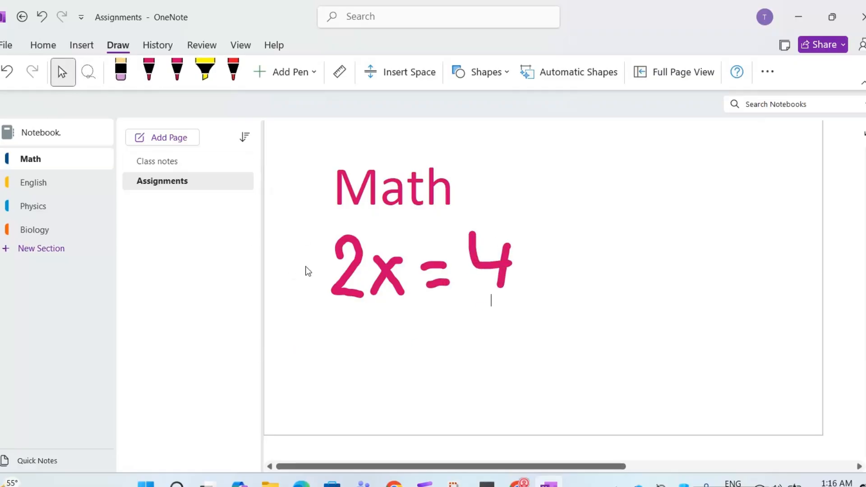
mouse_move(299, 225)
left_mouse_down()
mouse_move(502, 315)
mouse_move(502, 340)
left_mouse_up()
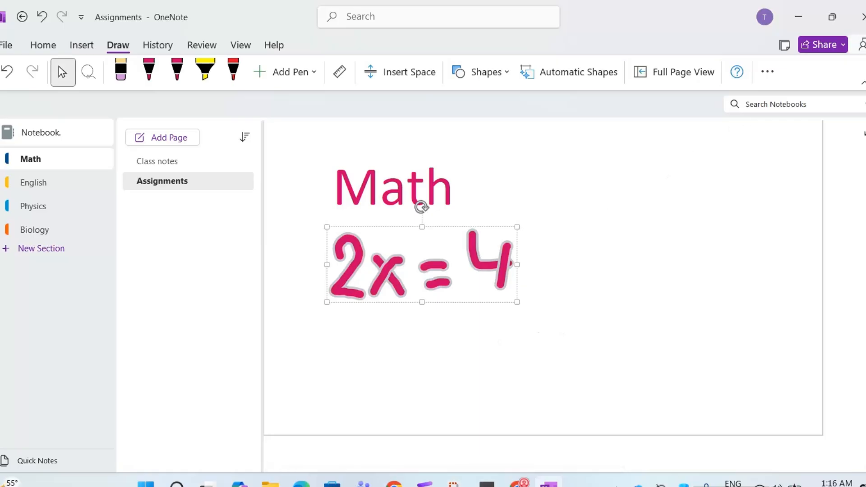
left_click(767, 71)
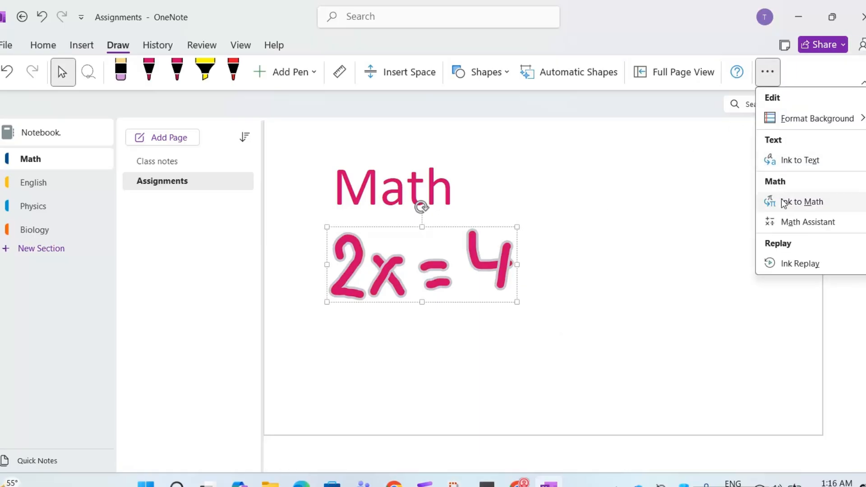
left_click(785, 201)
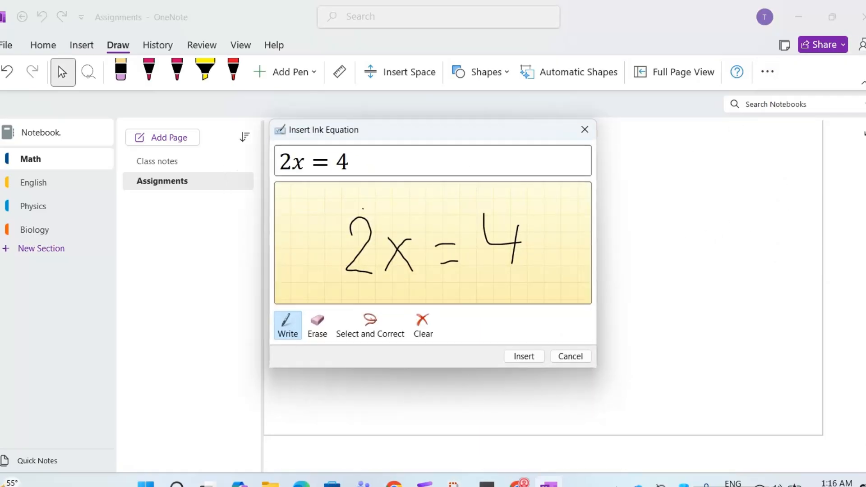
left_click(525, 358)
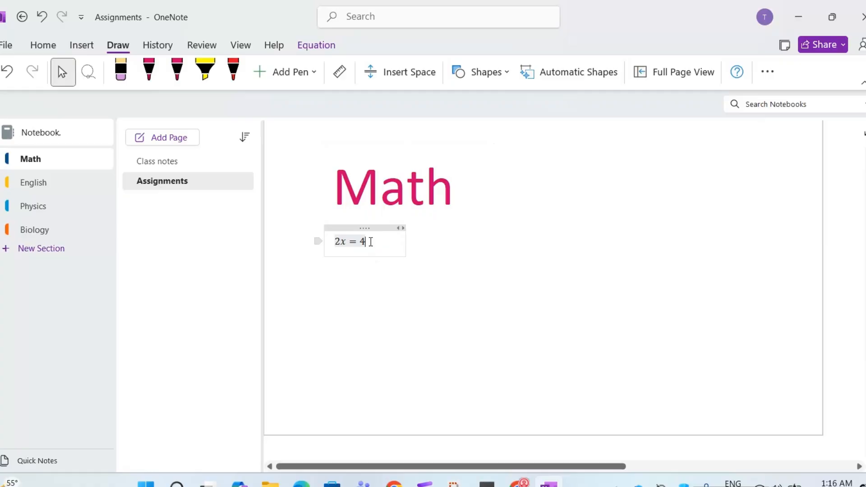
left_click_drag(370, 242, 331, 245)
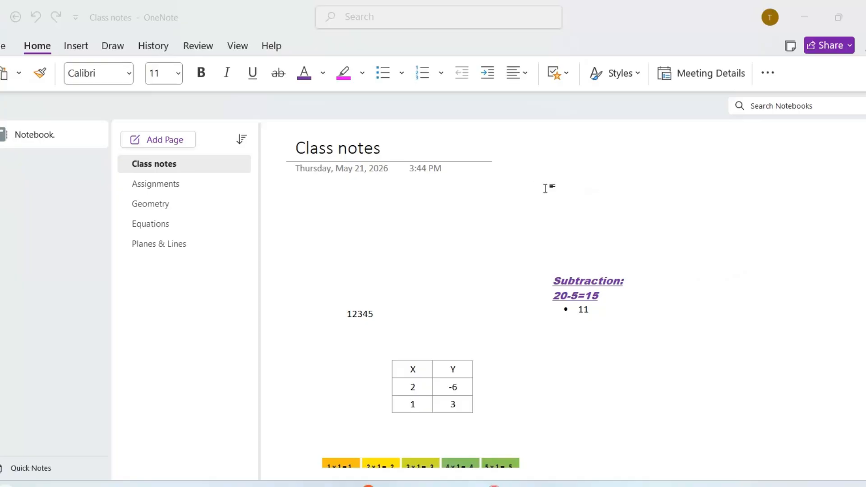
Look through the Math section's Class notes page, search all notebooks for "Gr" and open the Grammar and Assignments results
scroll(581, 193, "down", 3)
scroll(565, 191, "down", 2)
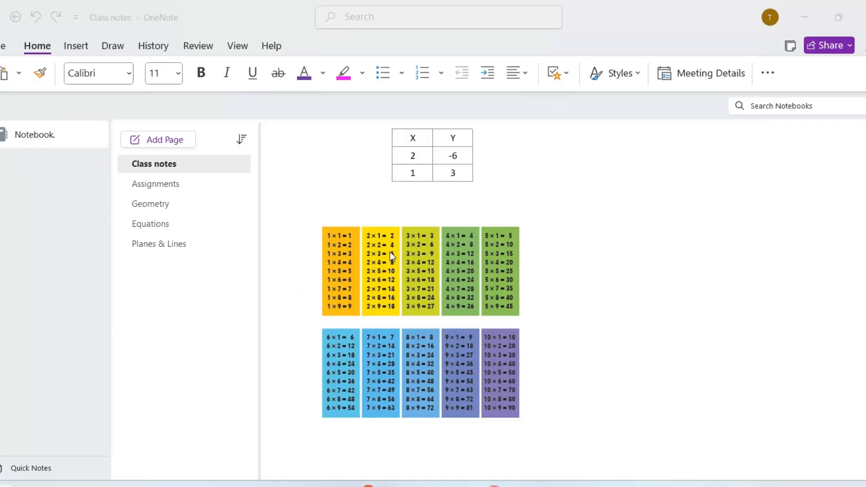
left_click(782, 105)
type("Gr")
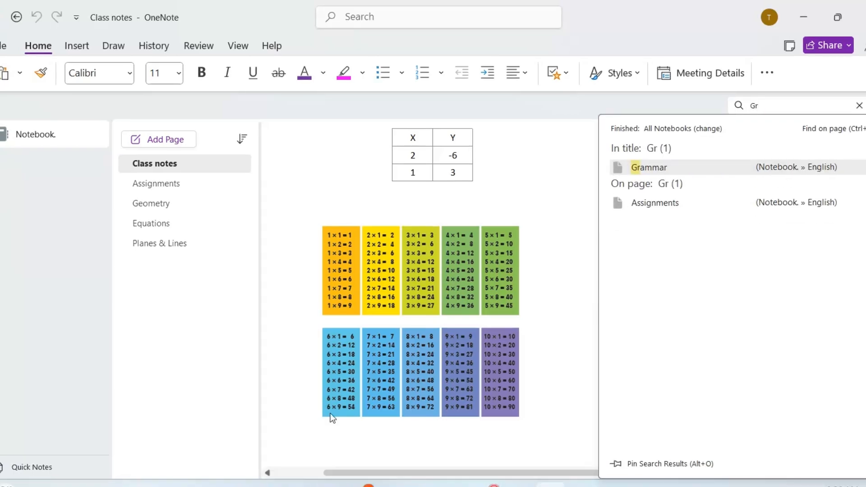
left_click(665, 168)
left_click(656, 202)
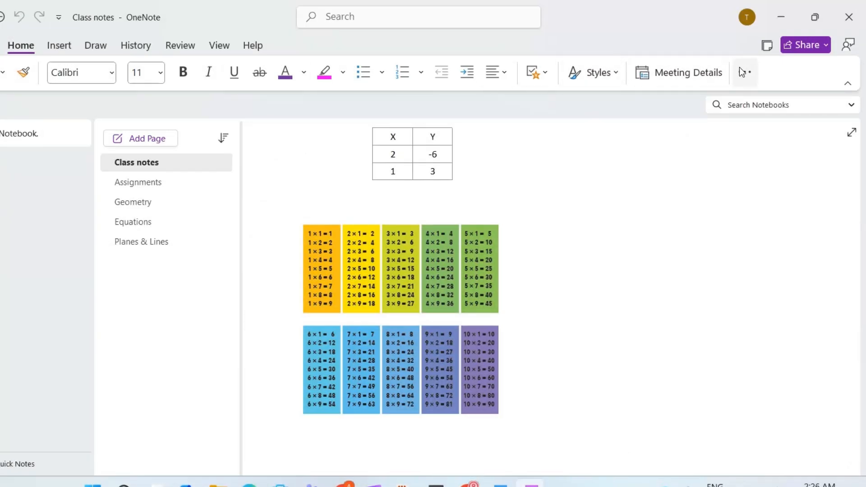
Show the notebook's tags summary, visit the tagged Geometry, Grammar and Reading items, and look through the tag list and Class notes page
left_click(742, 73)
left_click(754, 243)
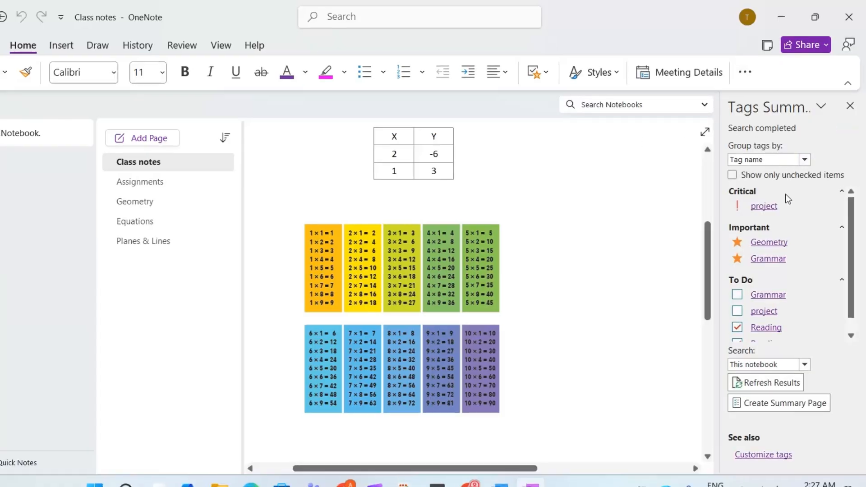
left_click(766, 244)
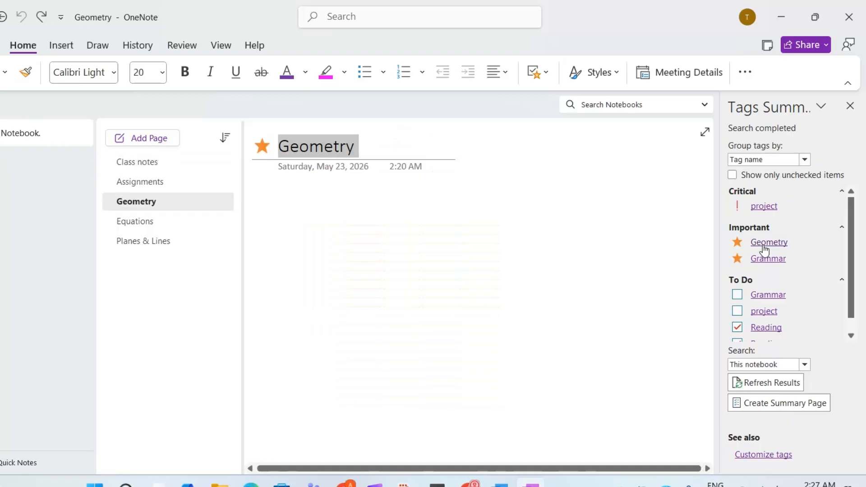
left_click(757, 262)
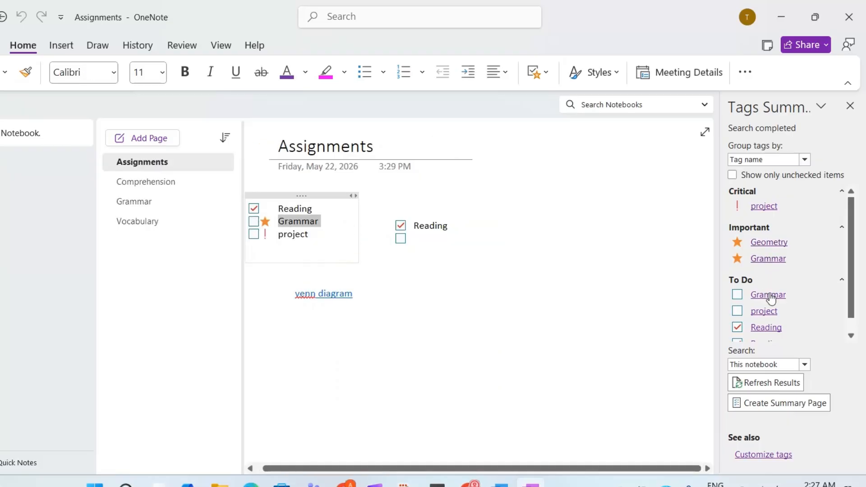
left_click(770, 327)
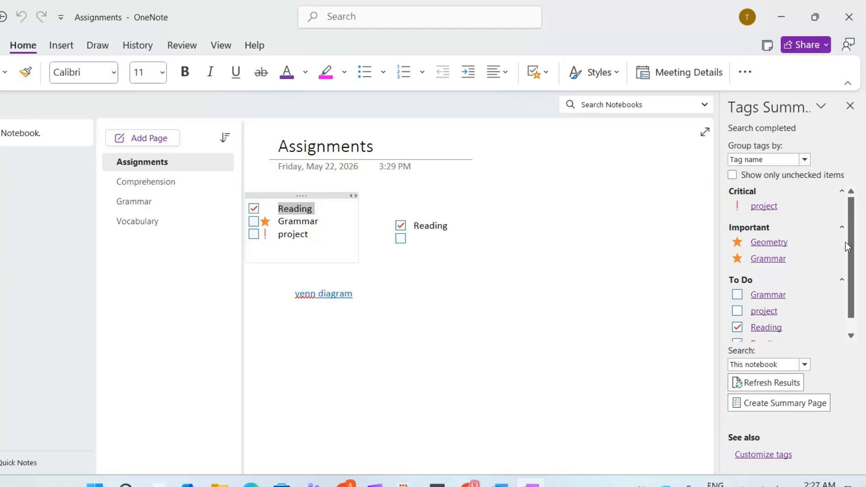
scroll(847, 270, "down", 1)
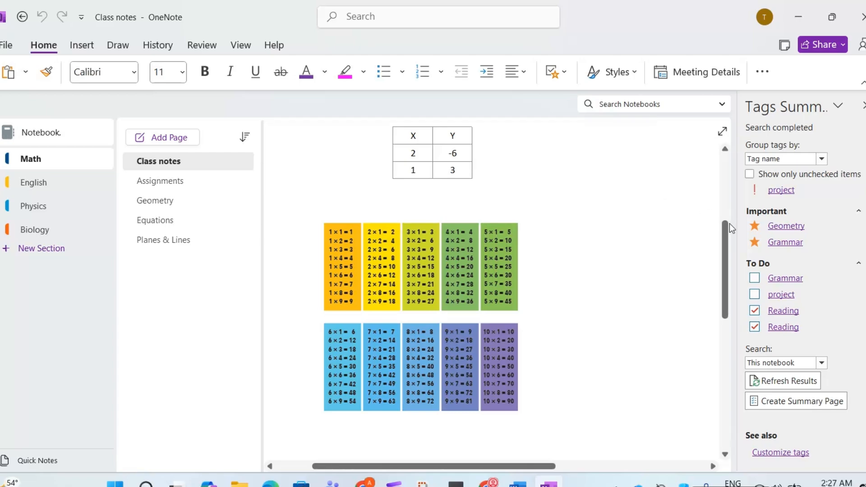
left_click_drag(726, 233, 636, 181)
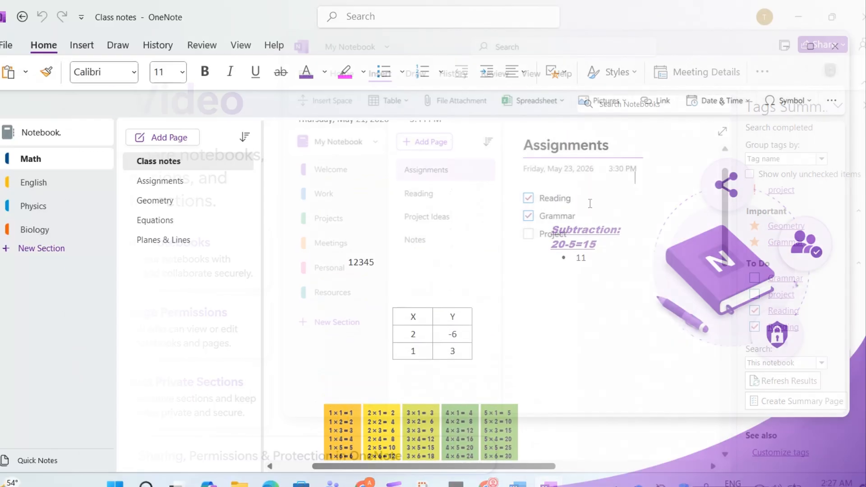